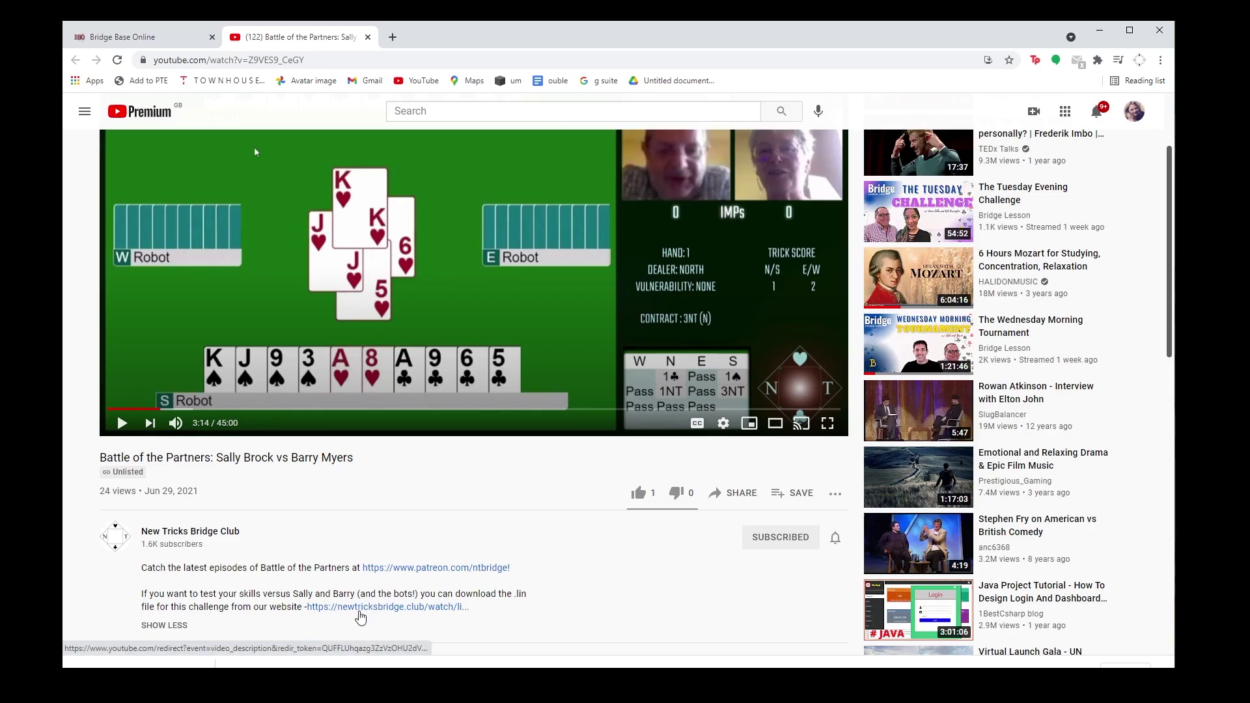
Save the Battle of the Partners .lin file from the video description link into Downloads
{"action": "left_click", "coordinate": [360, 616]}
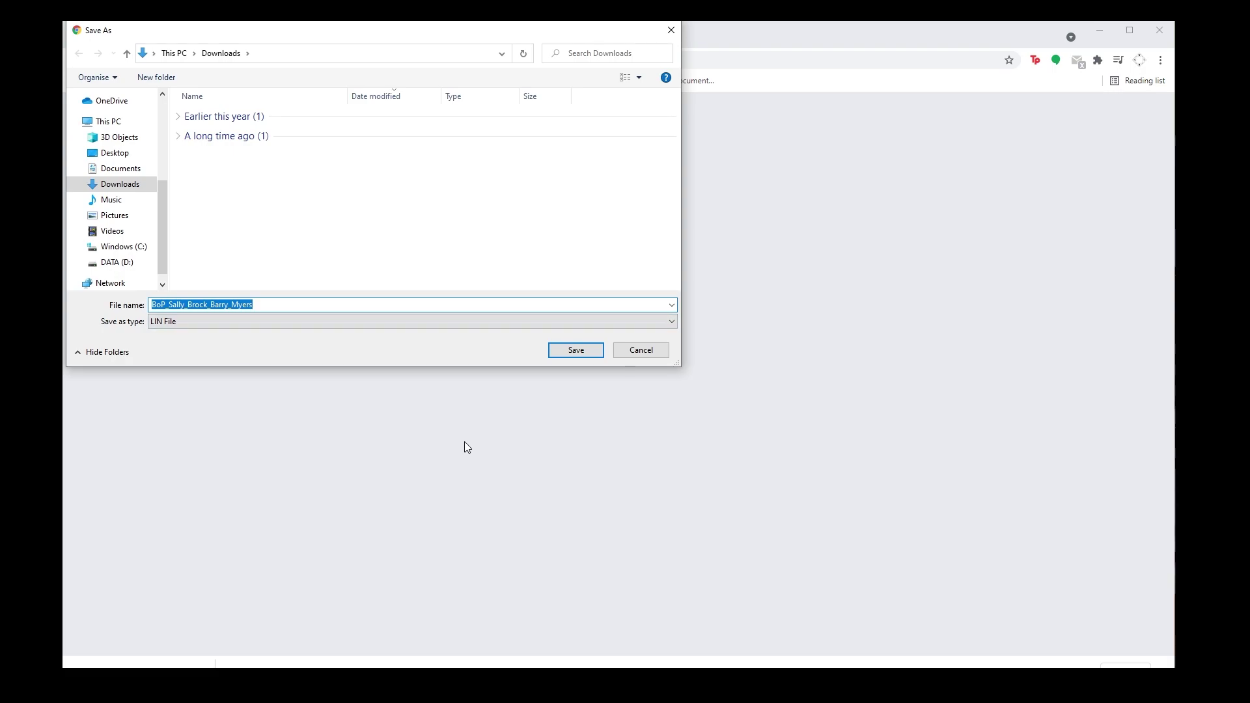
{"action": "left_click", "coordinate": [577, 353]}
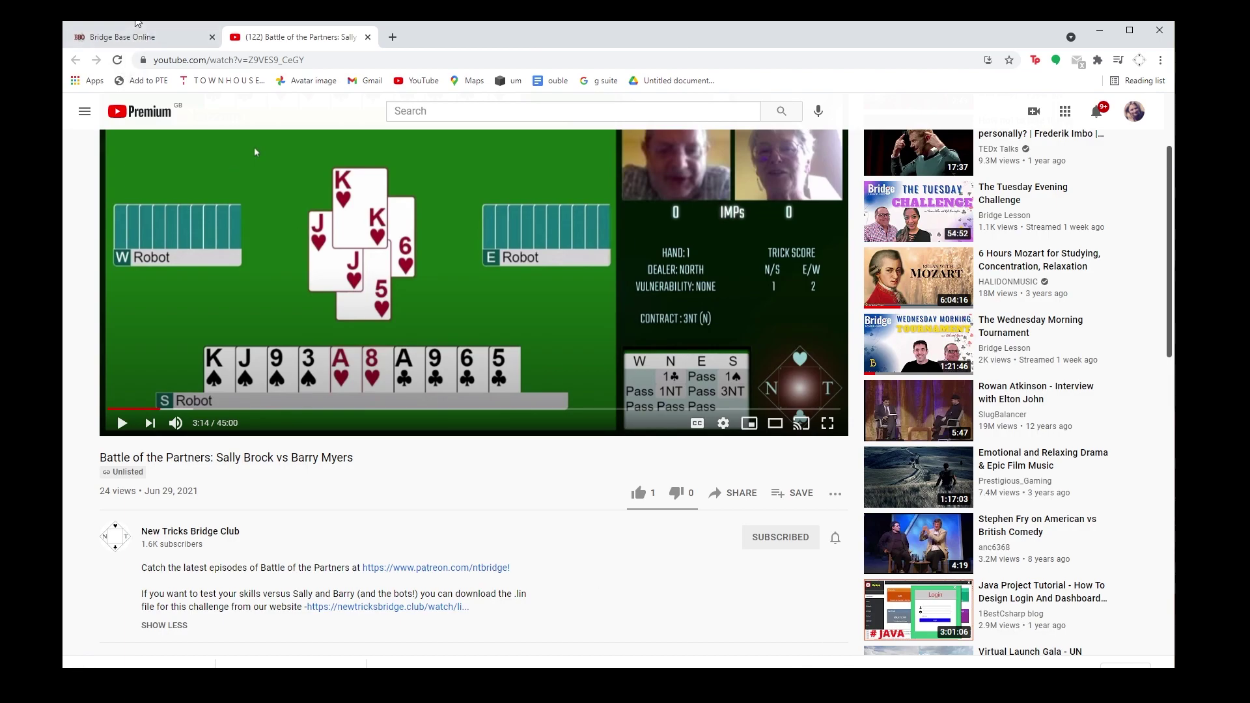
Add an Untitled deal folder beside My favorite hands in the BBO Account tab and open it
{"action": "left_click", "coordinate": [137, 37]}
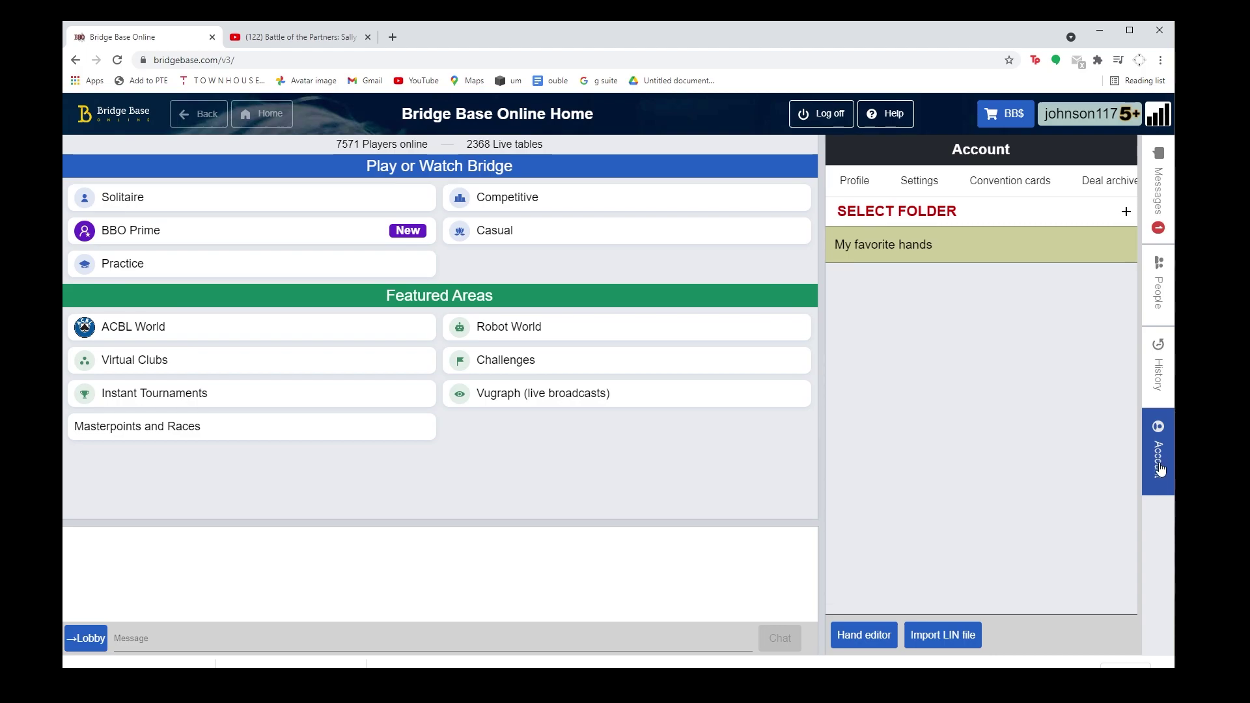
{"action": "left_click", "coordinate": [1158, 467]}
{"action": "left_click", "coordinate": [1159, 452]}
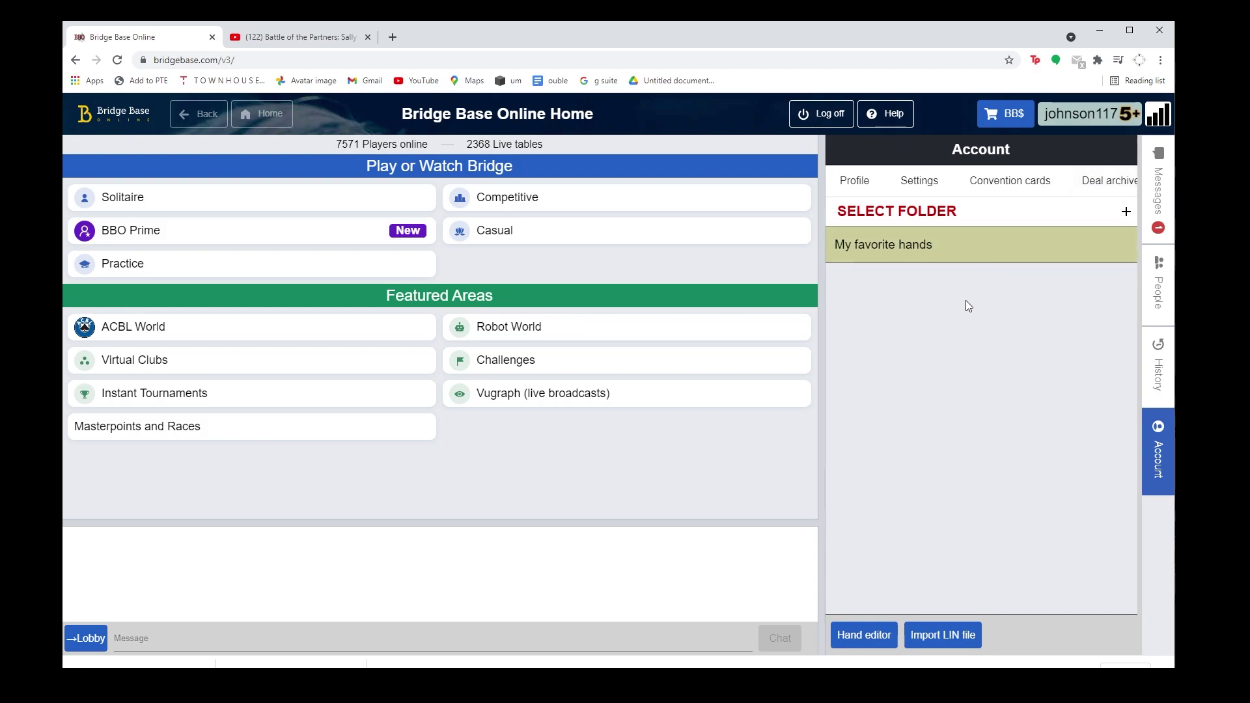
{"action": "left_click", "coordinate": [1125, 212]}
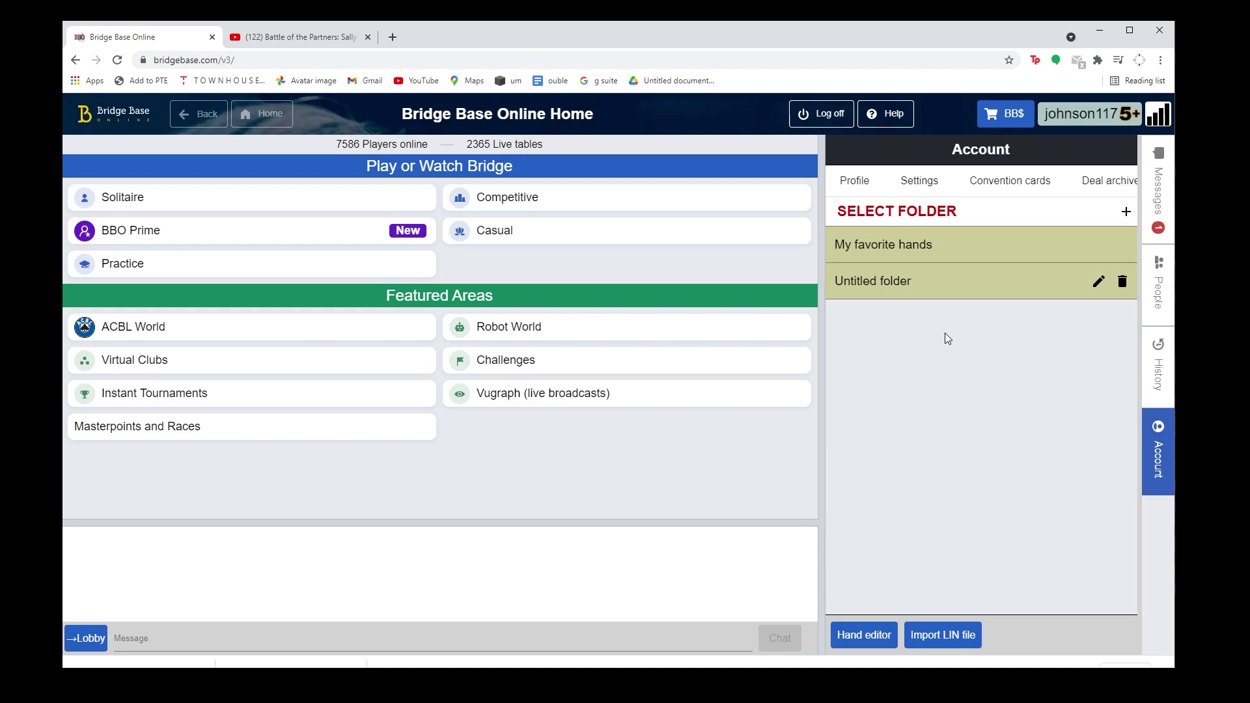
{"action": "left_click", "coordinate": [938, 280]}
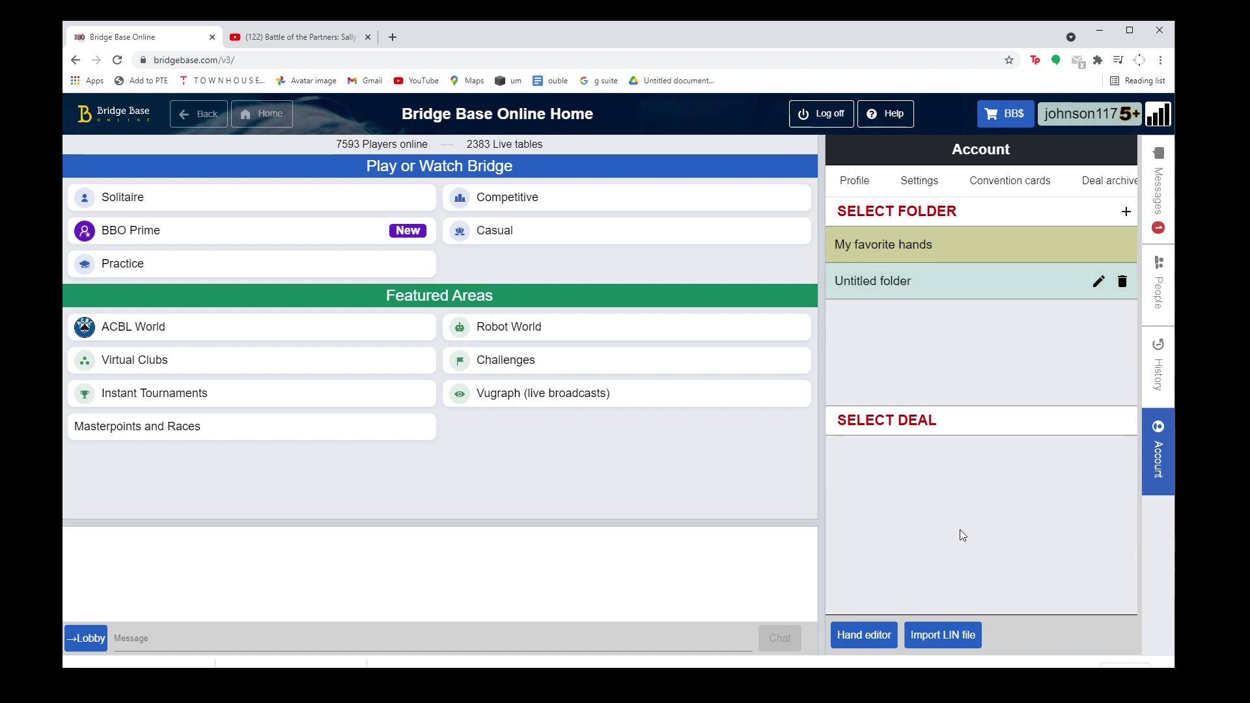
Choose the BoP_Sally_Brock_Barry_Myers .lin file from Downloads in the LIN importer
{"action": "left_click", "coordinate": [948, 642]}
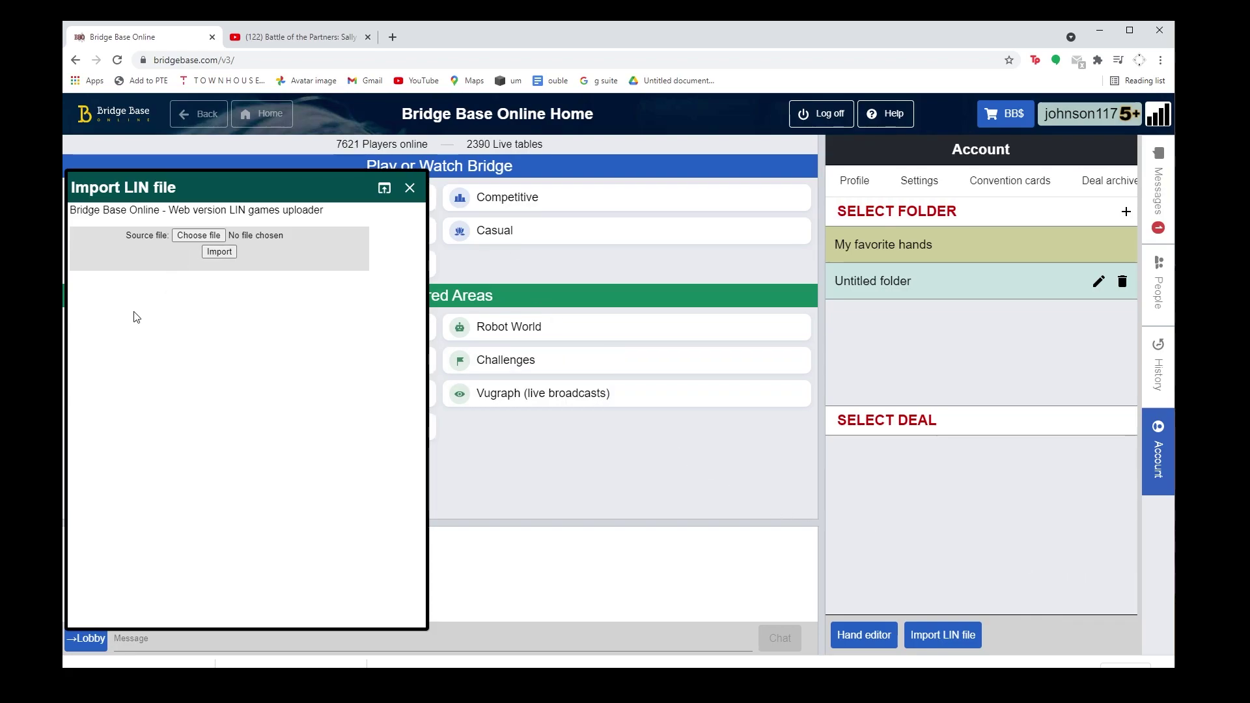
{"action": "left_click", "coordinate": [198, 235]}
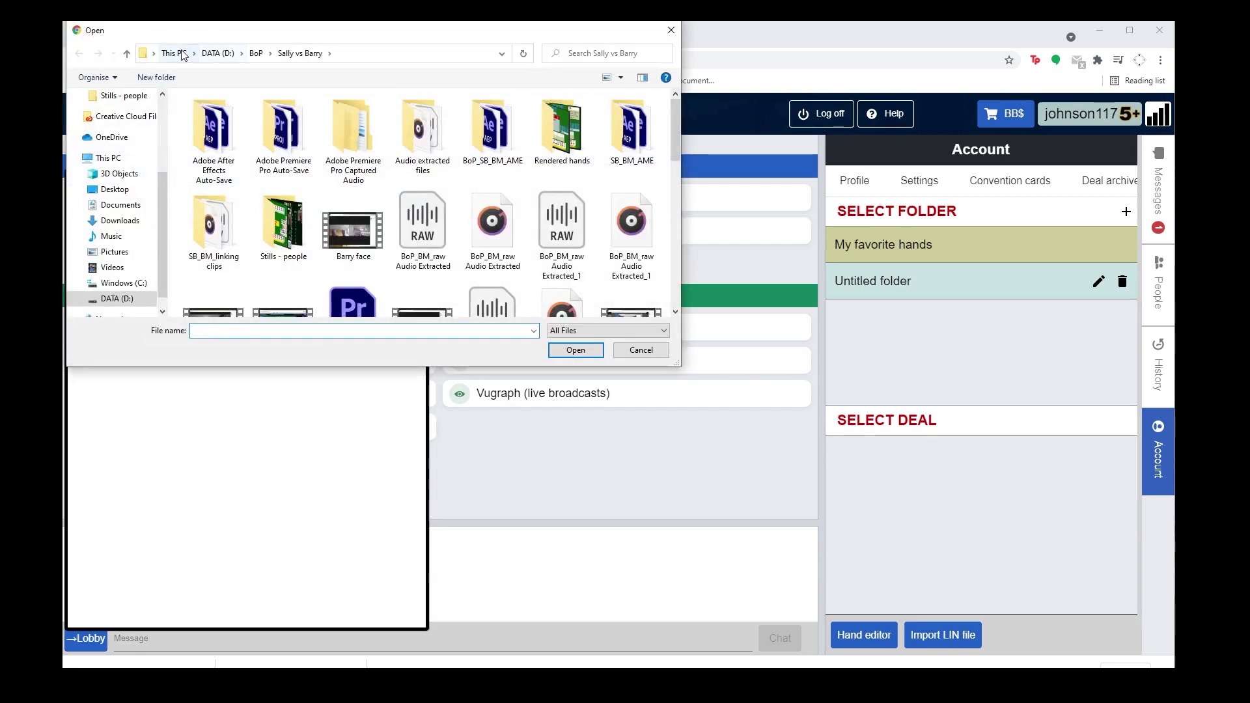
{"action": "left_click", "coordinate": [175, 53]}
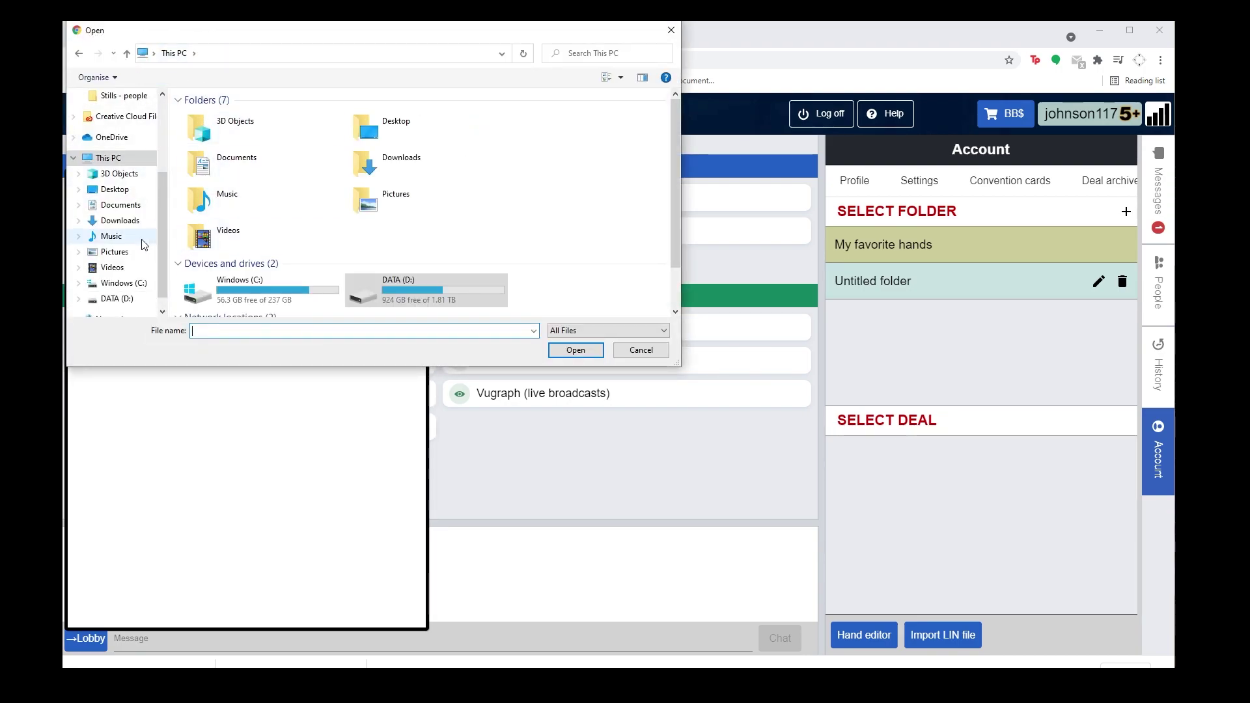
{"action": "left_click", "coordinate": [119, 220]}
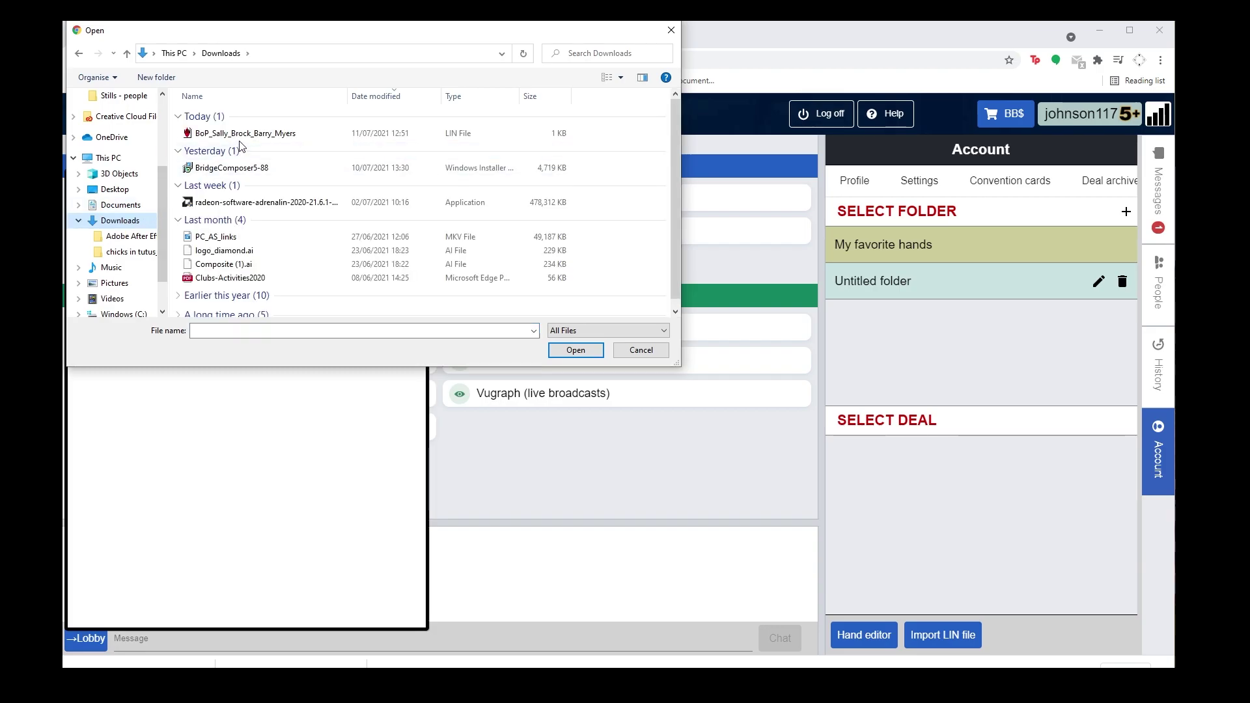
{"action": "left_click", "coordinate": [247, 137]}
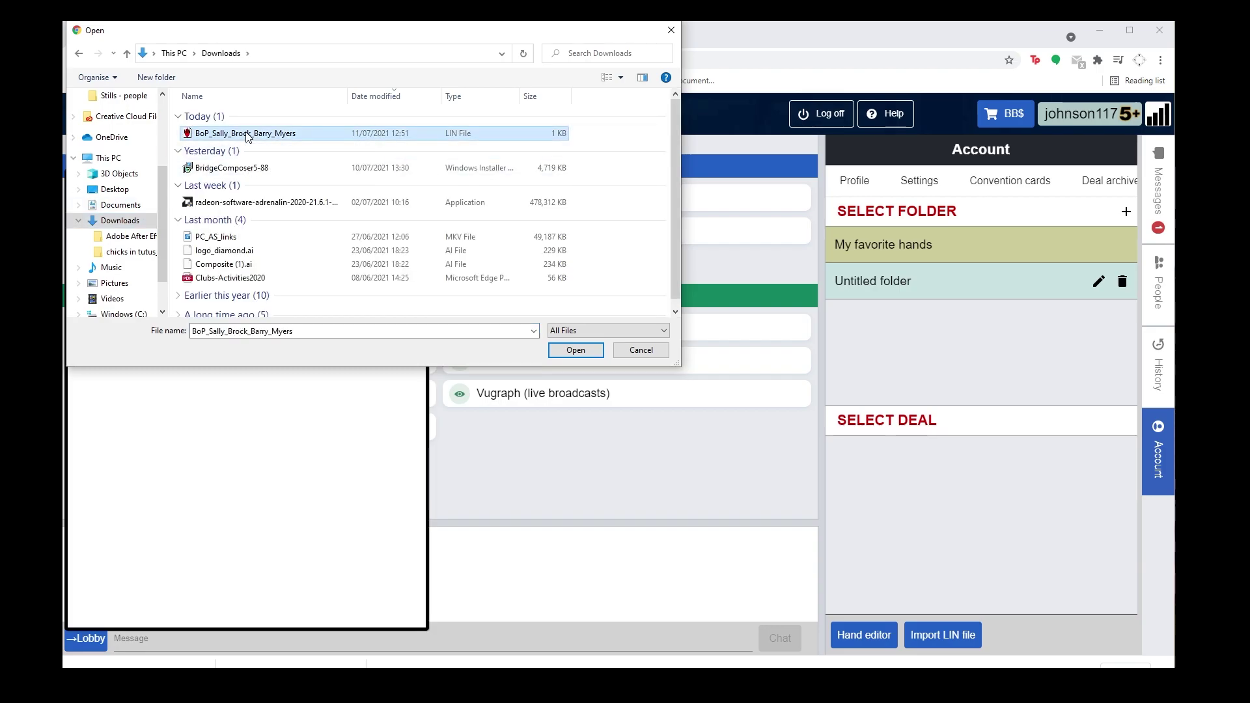
{"action": "left_click", "coordinate": [575, 350]}
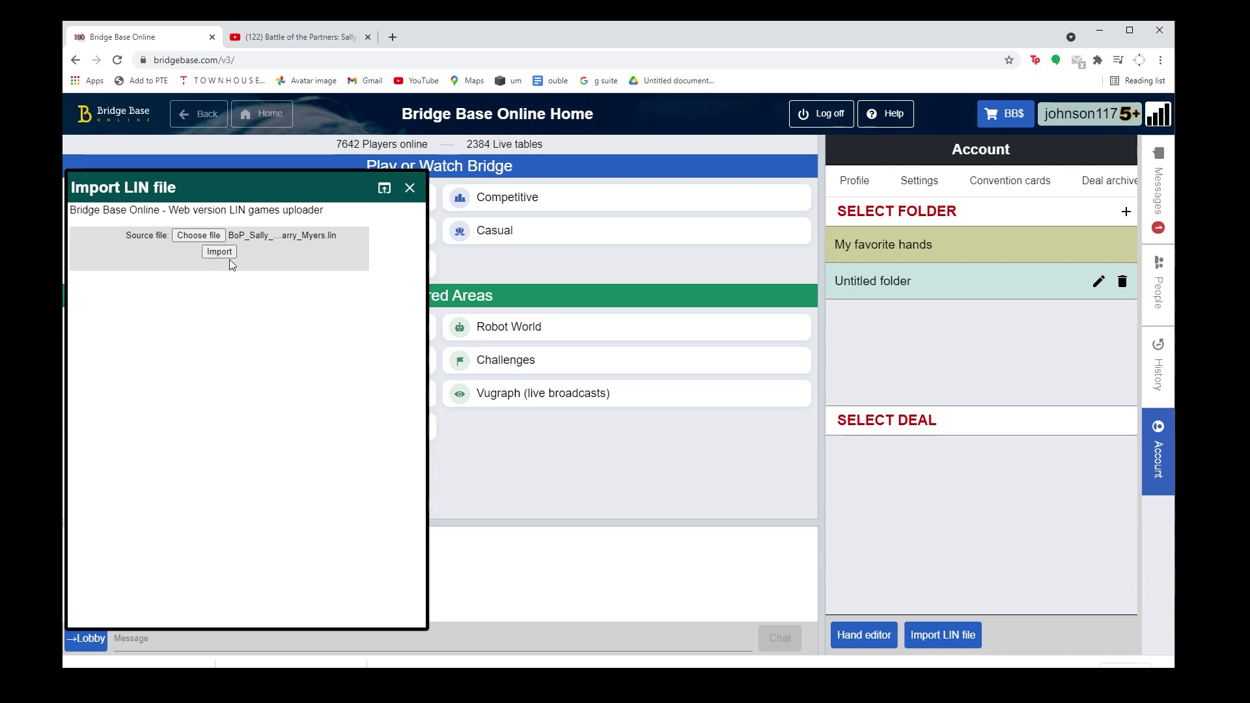
Import the file's 5 games into Untitled folder and close the import window
{"action": "left_click", "coordinate": [880, 286]}
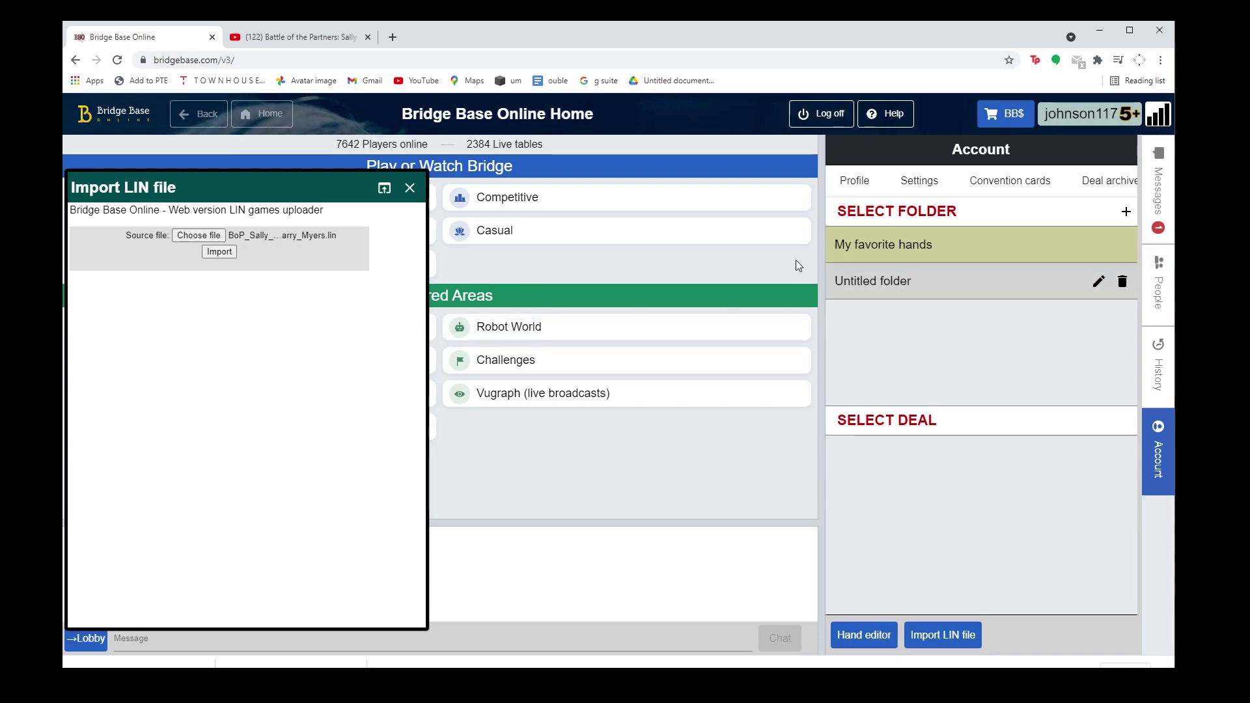
{"action": "left_click", "coordinate": [219, 252]}
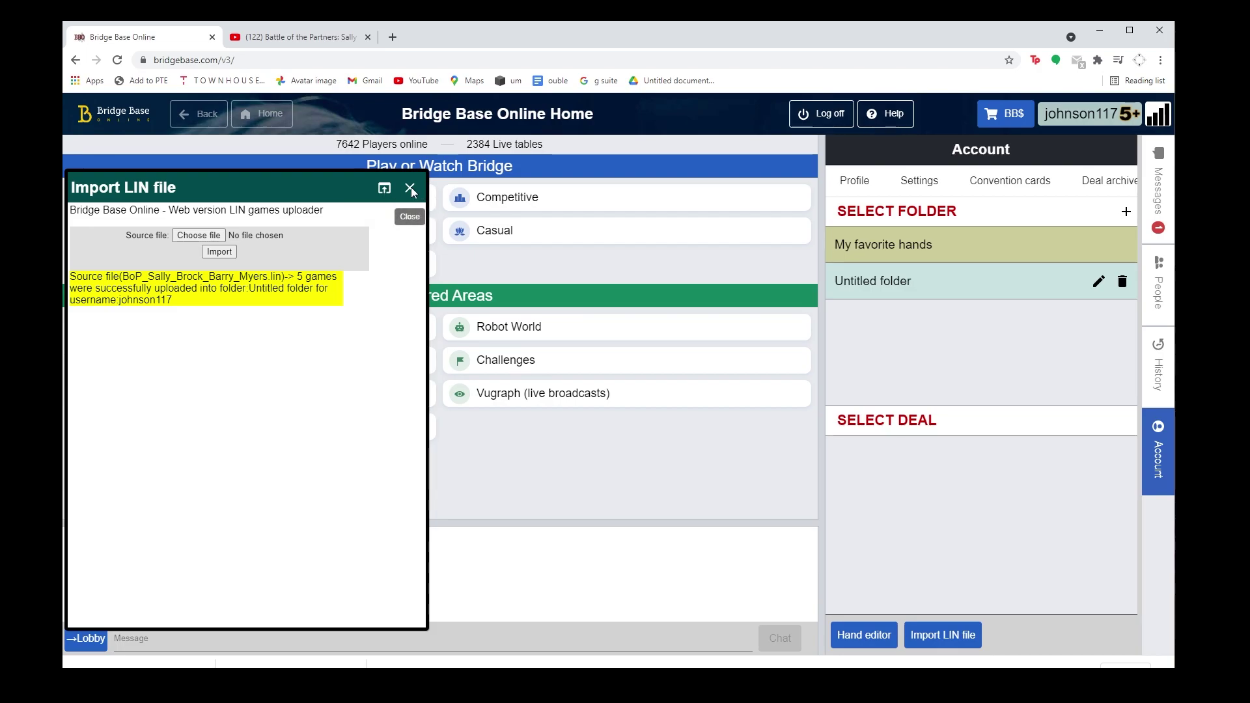
{"action": "left_click", "coordinate": [411, 188]}
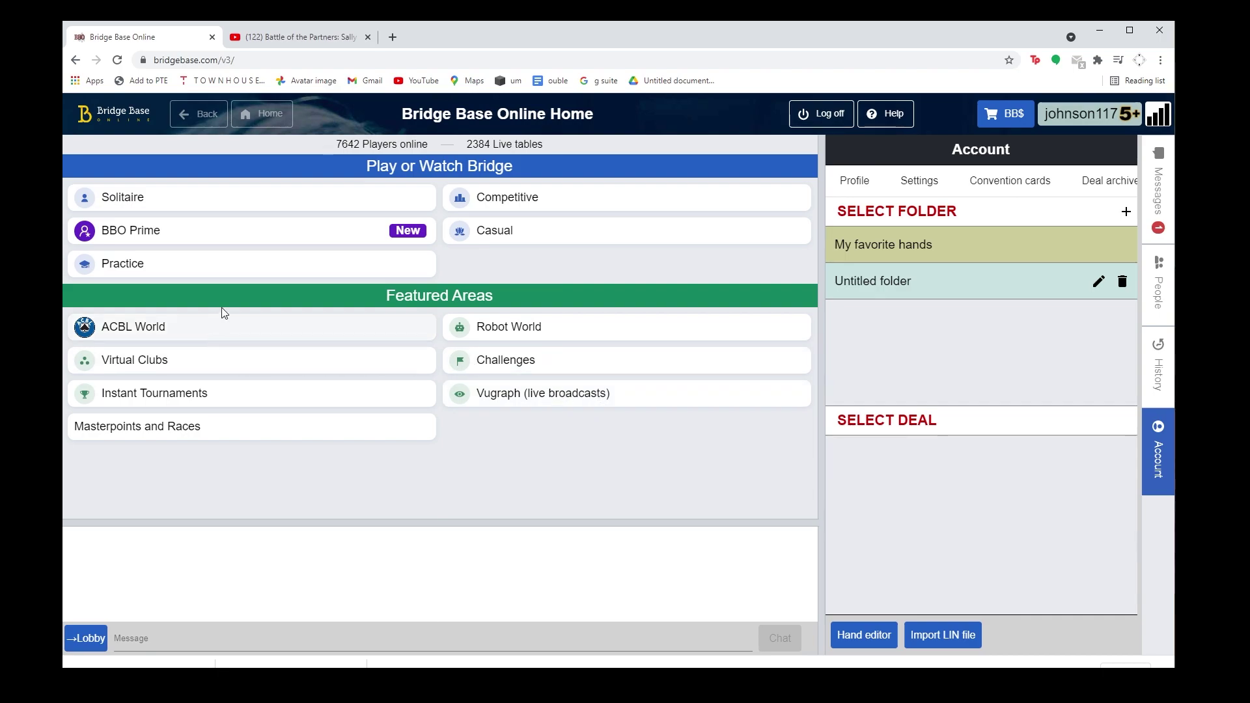
Start a new teaching table from the practice options and take the South seat
{"action": "left_click", "coordinate": [153, 269]}
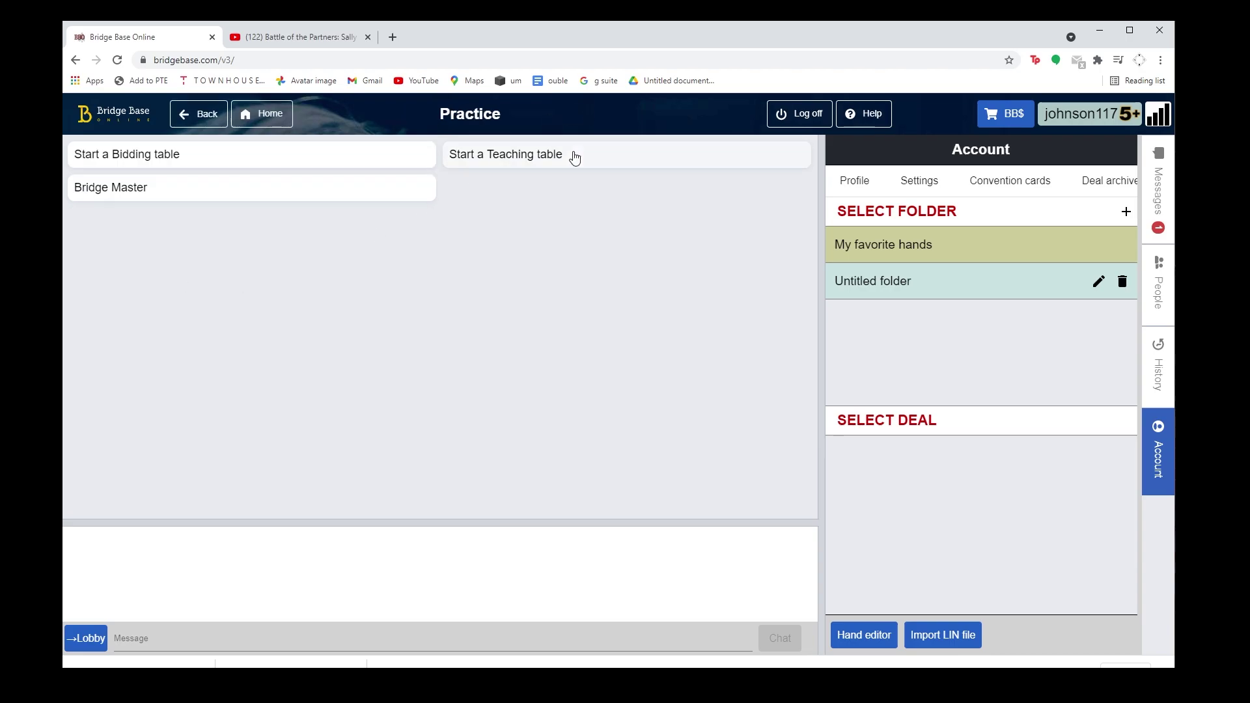
{"action": "left_click", "coordinate": [505, 154]}
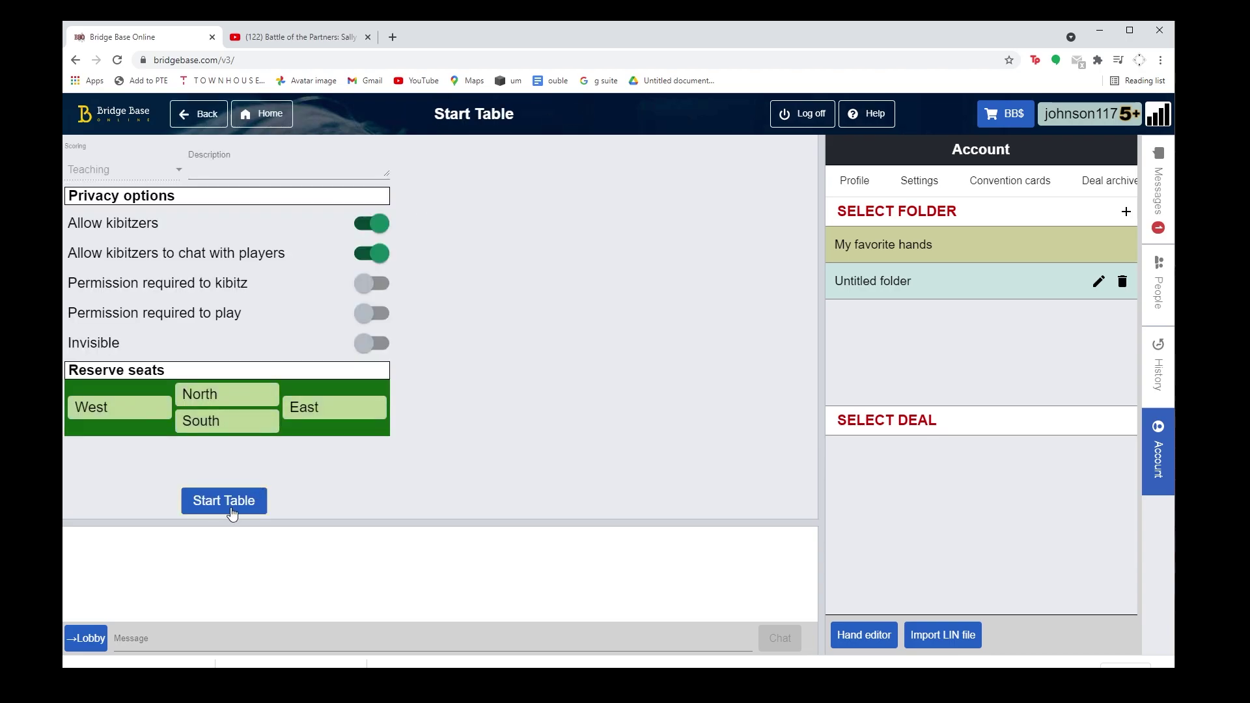
{"action": "left_click", "coordinate": [224, 500]}
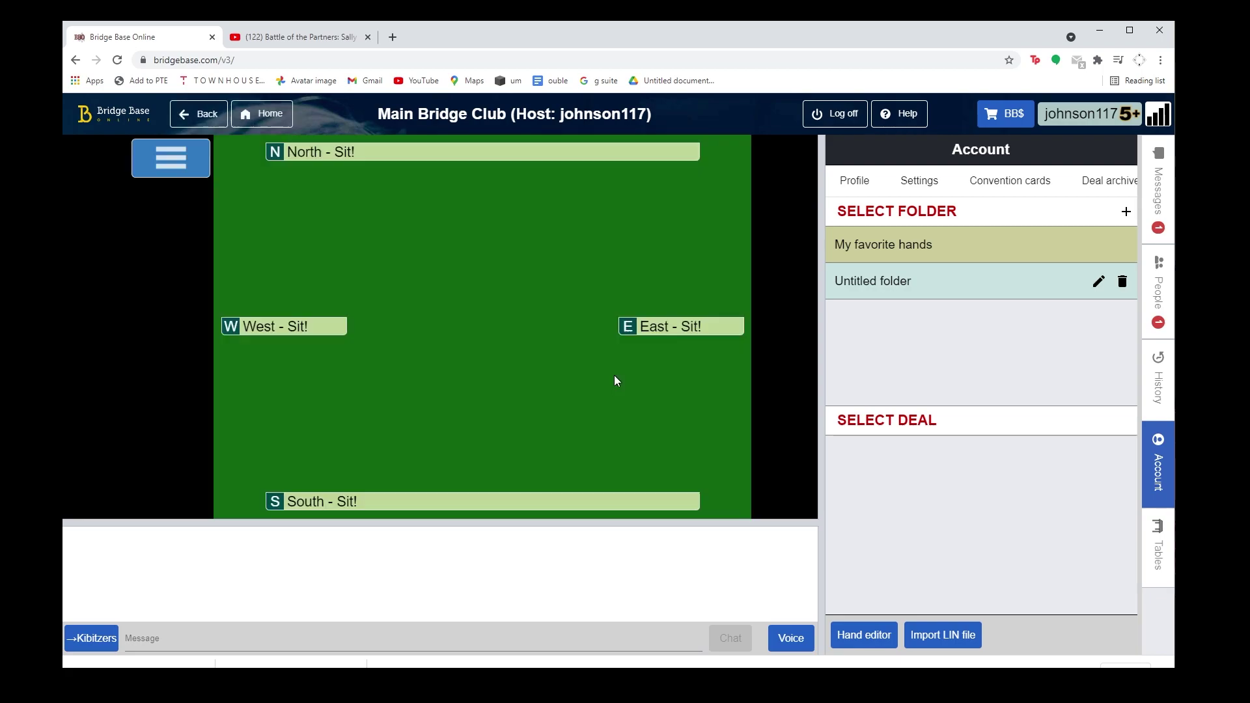
{"action": "left_click", "coordinate": [379, 499]}
{"action": "left_click", "coordinate": [293, 431]}
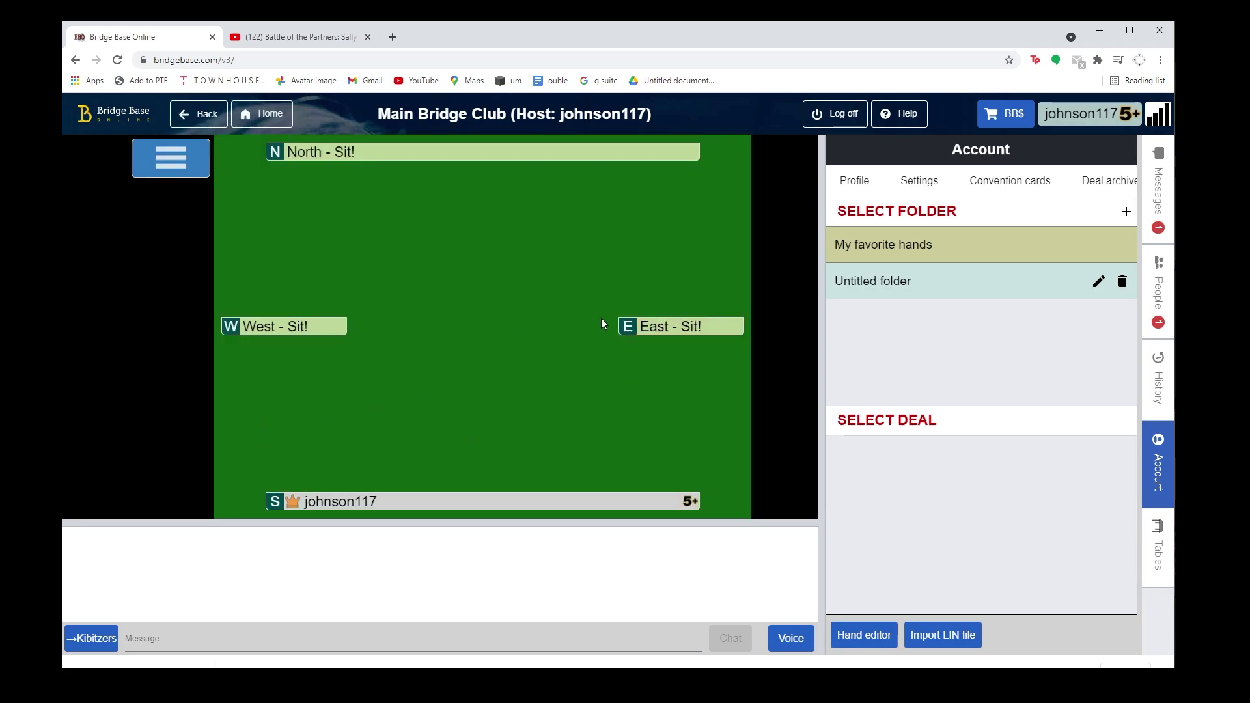
Seat robots in the East, North and West seats
{"action": "left_click", "coordinate": [660, 323]}
{"action": "left_click", "coordinate": [694, 372]}
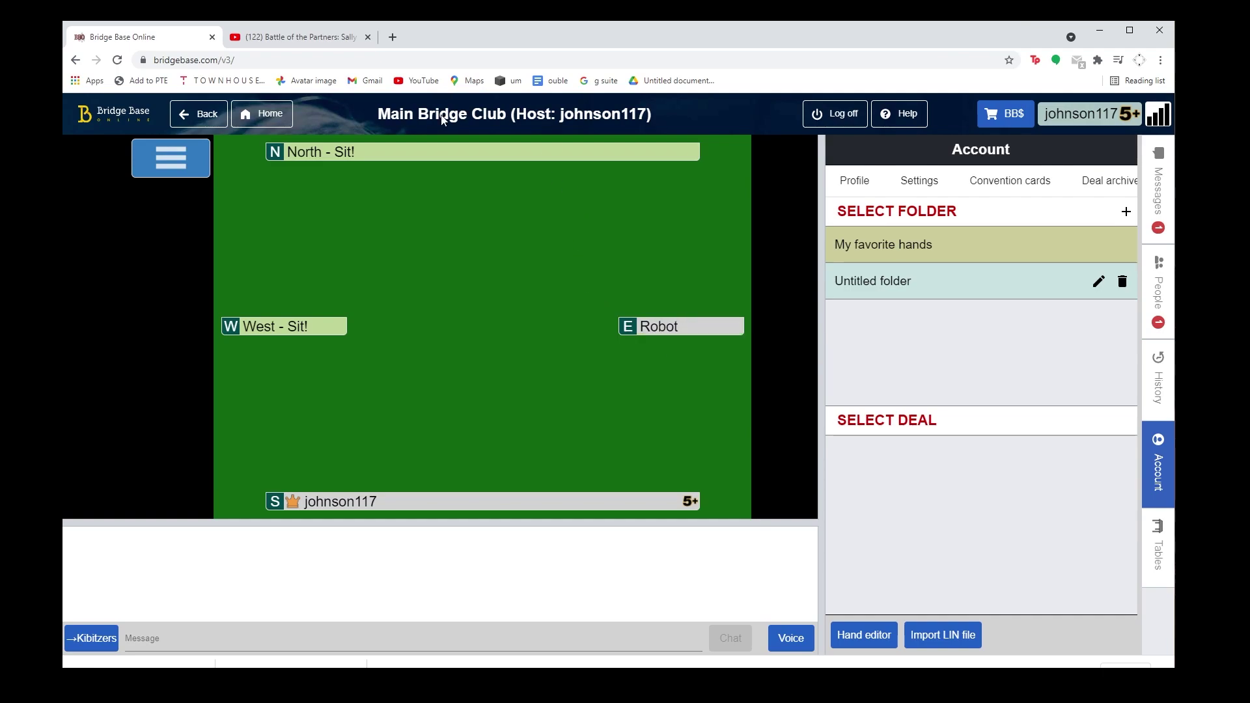
{"action": "left_click", "coordinate": [398, 152]}
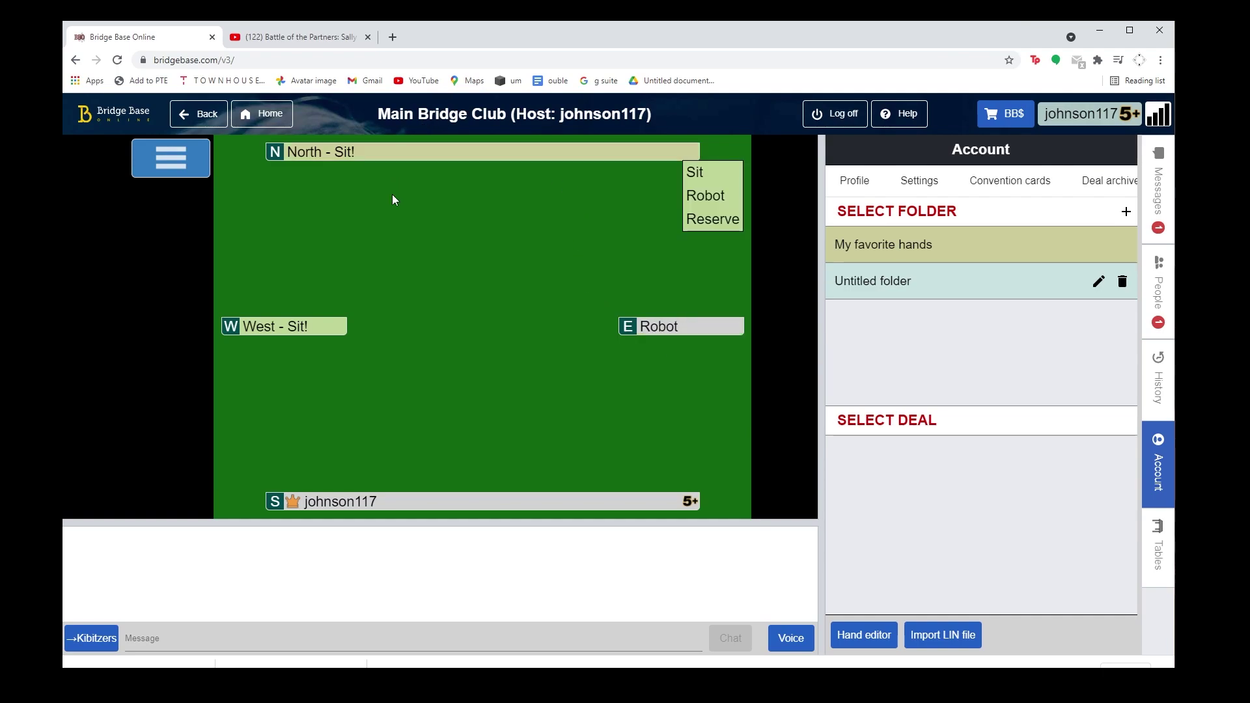
{"action": "left_click", "coordinate": [704, 194]}
{"action": "left_click", "coordinate": [278, 332]}
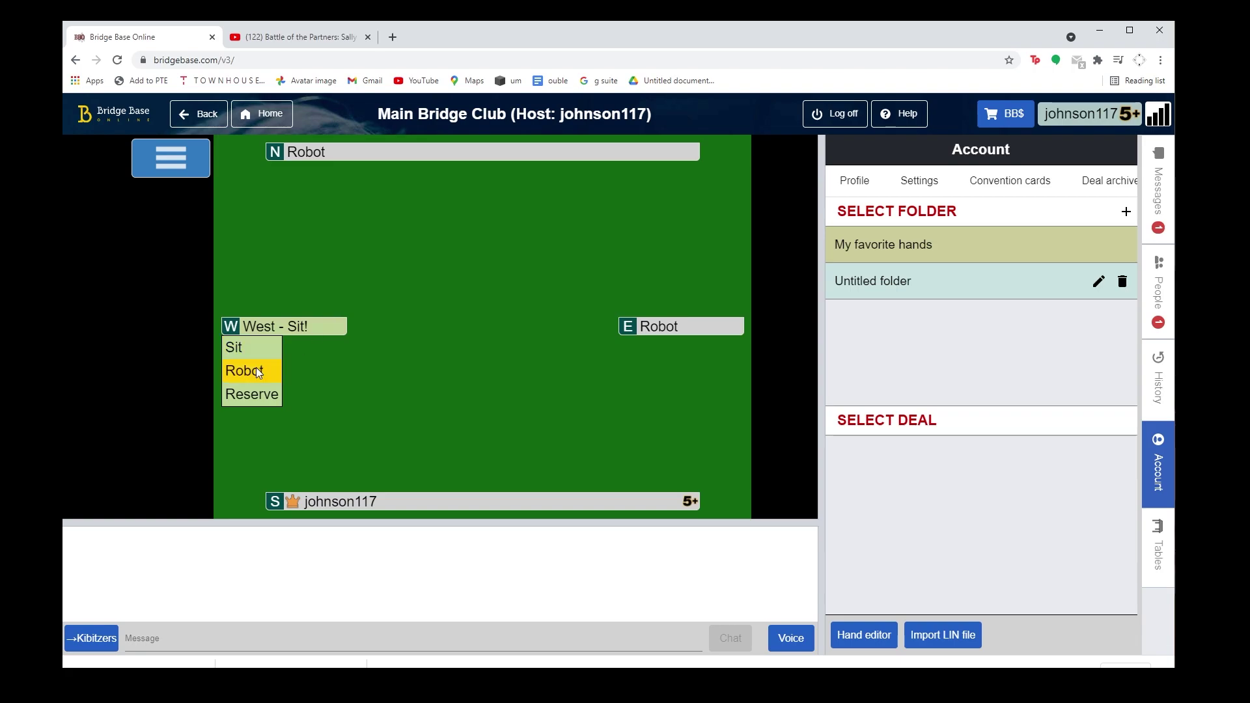
{"action": "left_click", "coordinate": [281, 369]}
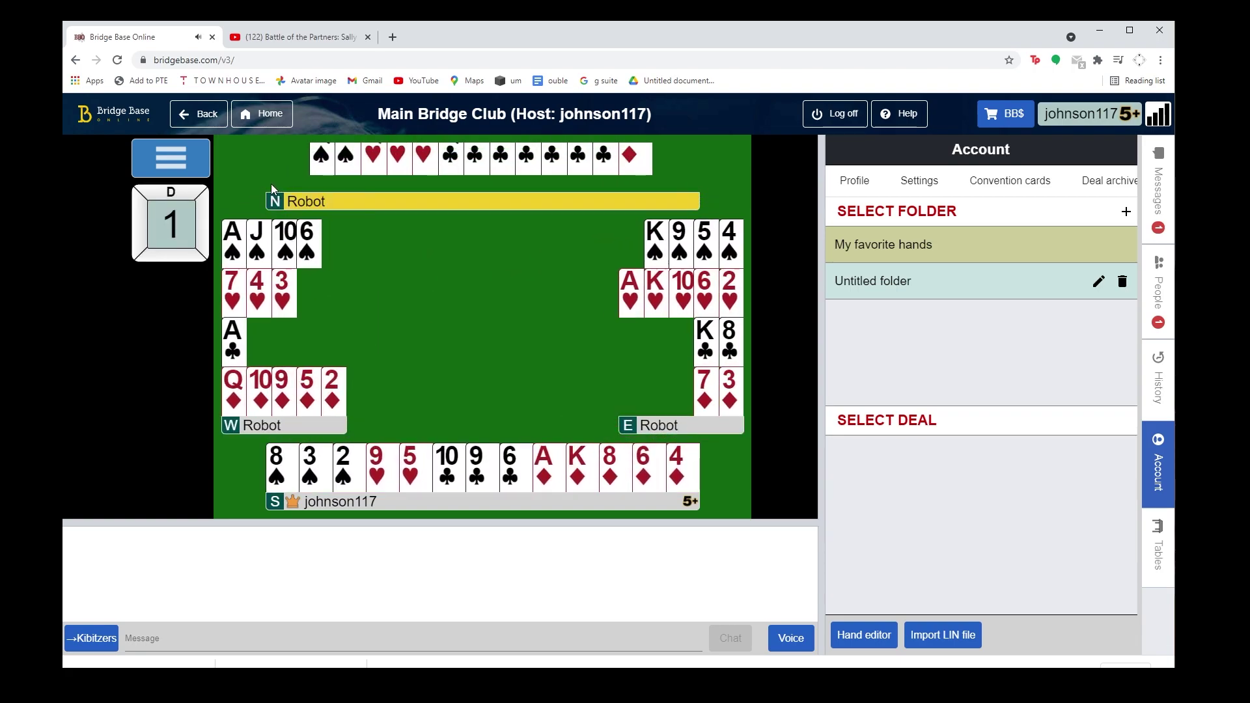
Set teaching options to show only South's hand, with Host - Show all hands unchecked
{"action": "left_click", "coordinate": [181, 155]}
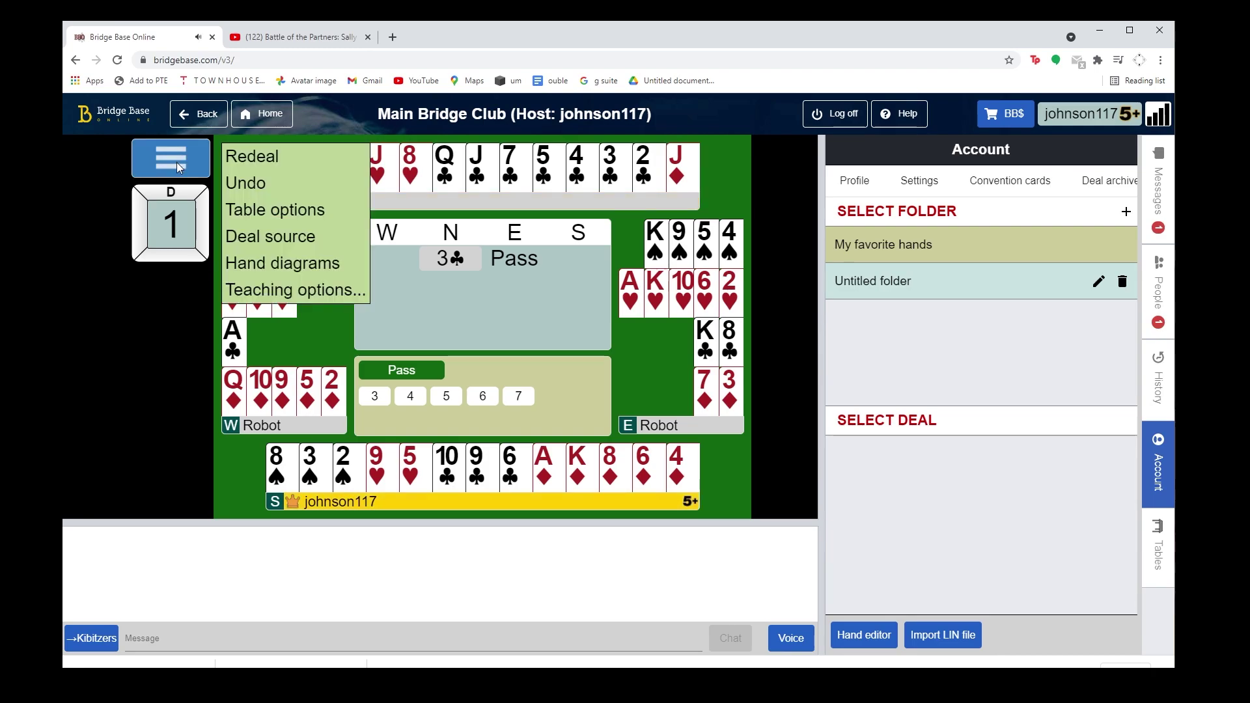
{"action": "left_click", "coordinate": [270, 293]}
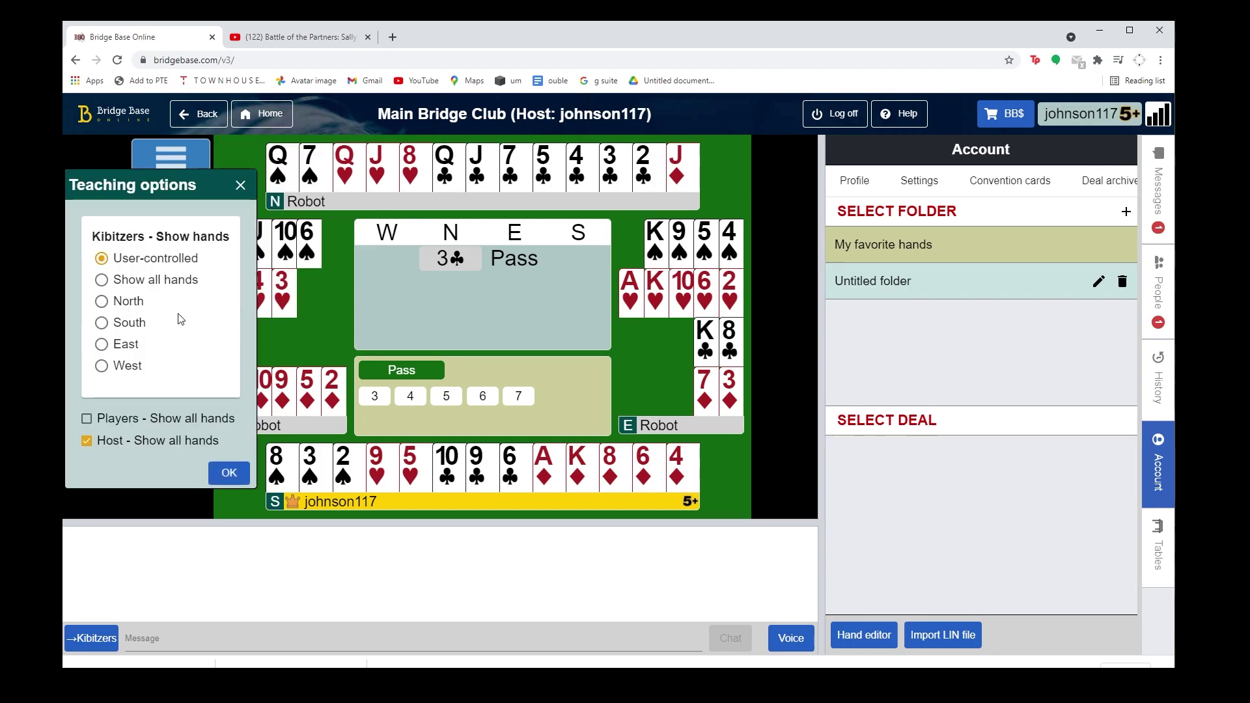
{"action": "left_click", "coordinate": [102, 322]}
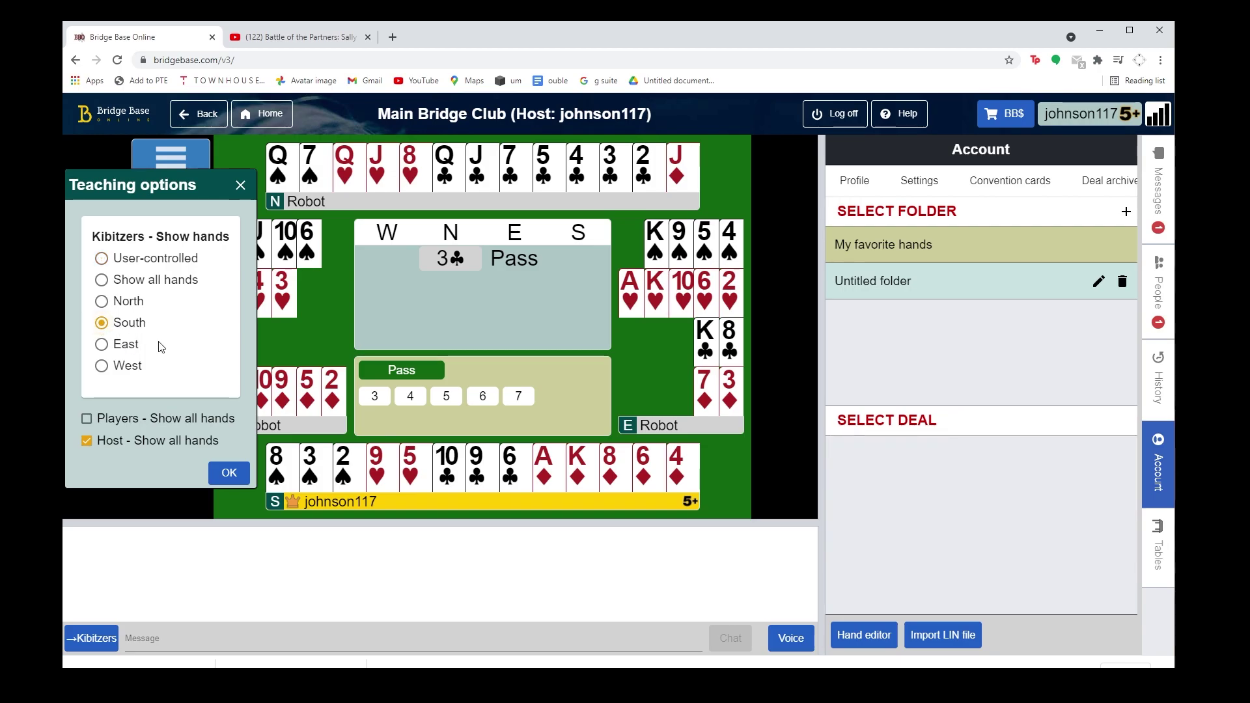
{"action": "left_click", "coordinate": [87, 441]}
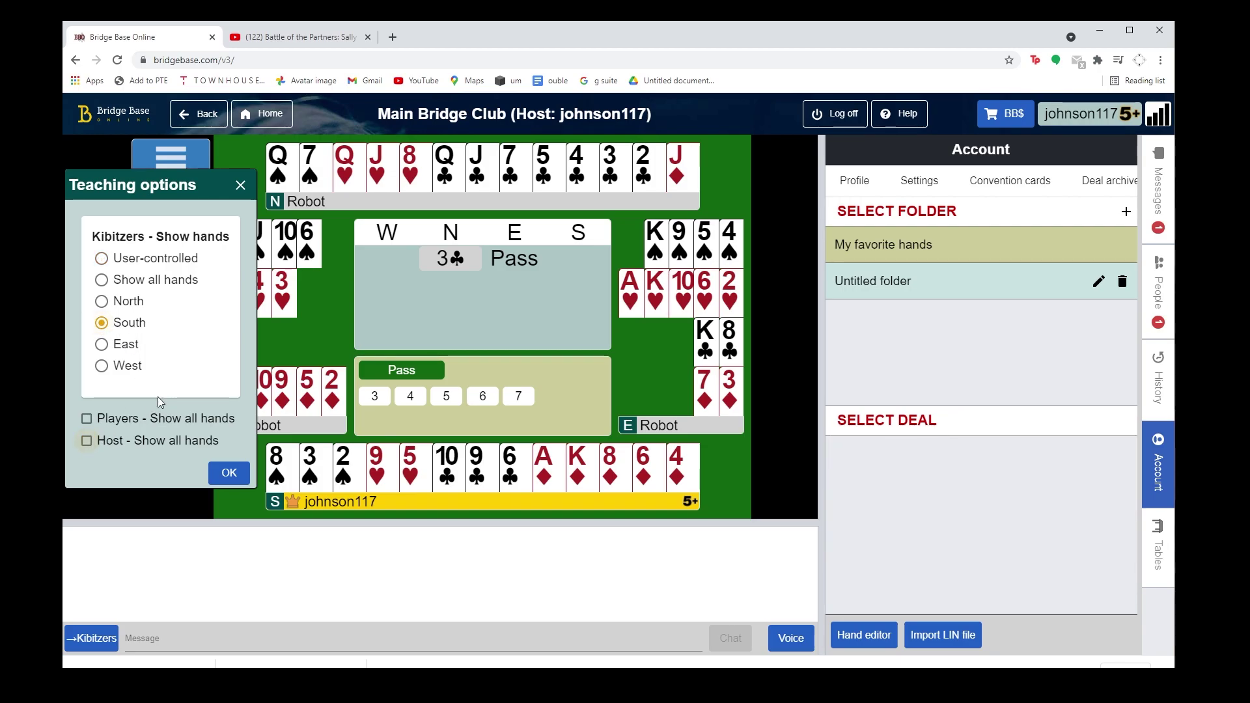
{"action": "left_click", "coordinate": [228, 472]}
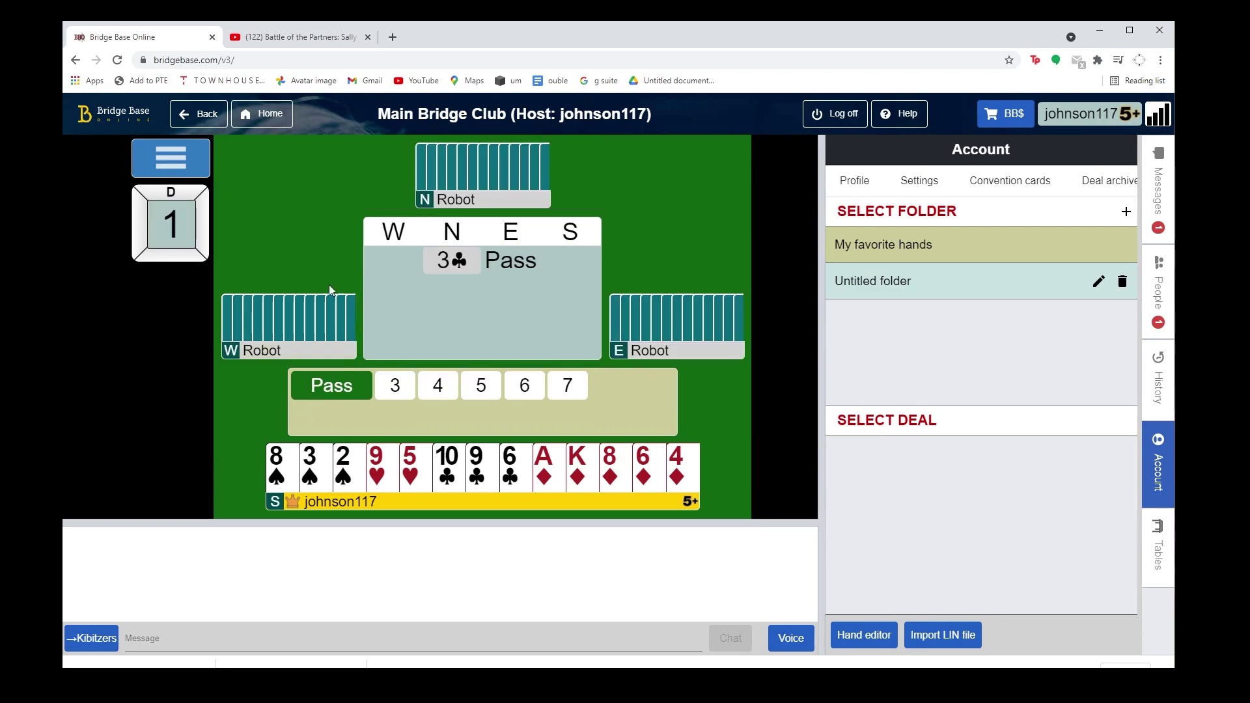
{"action": "left_click", "coordinate": [171, 157]}
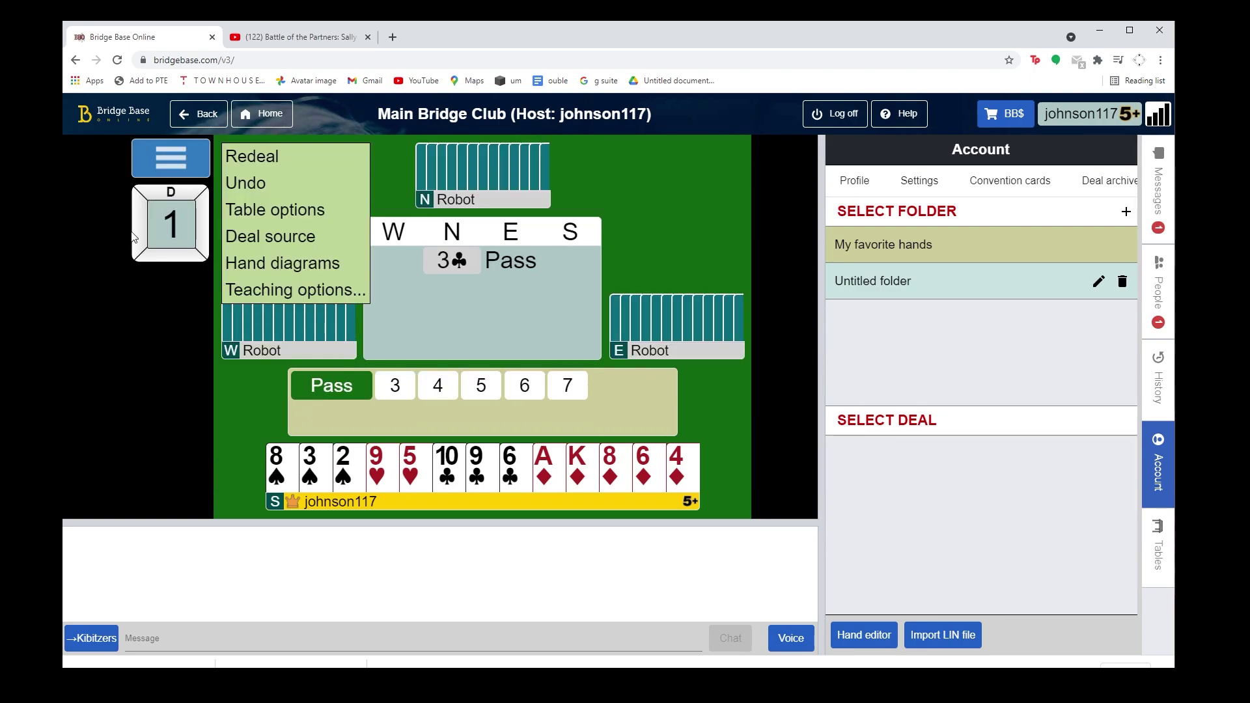
Set the deal source to Use saved deals from the Untitled folder
{"action": "left_click", "coordinate": [284, 239]}
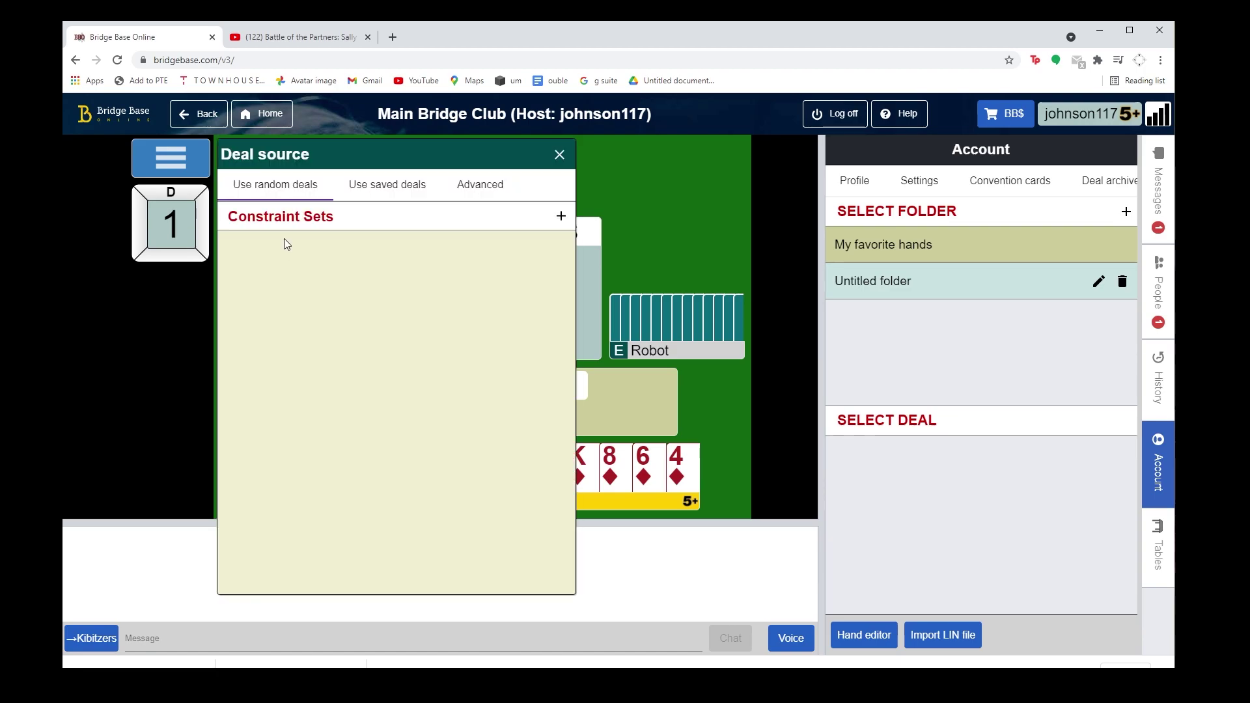
{"action": "left_click", "coordinate": [383, 185]}
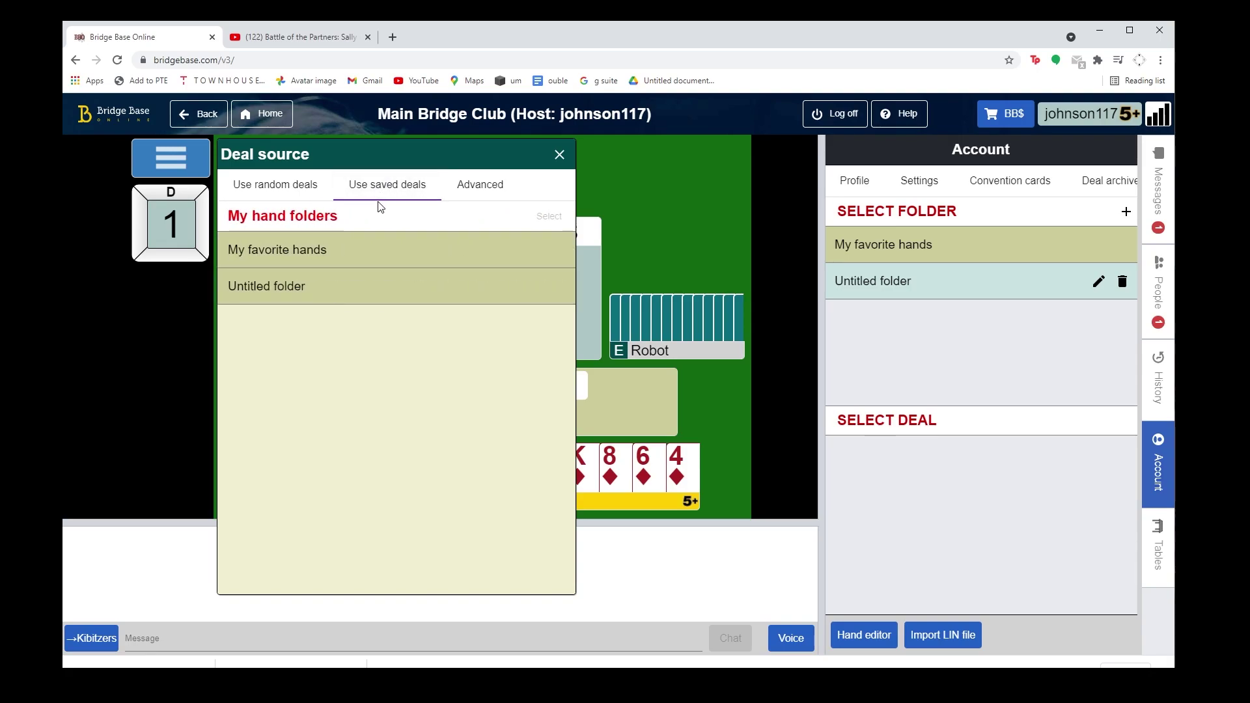
{"action": "left_click", "coordinate": [313, 297]}
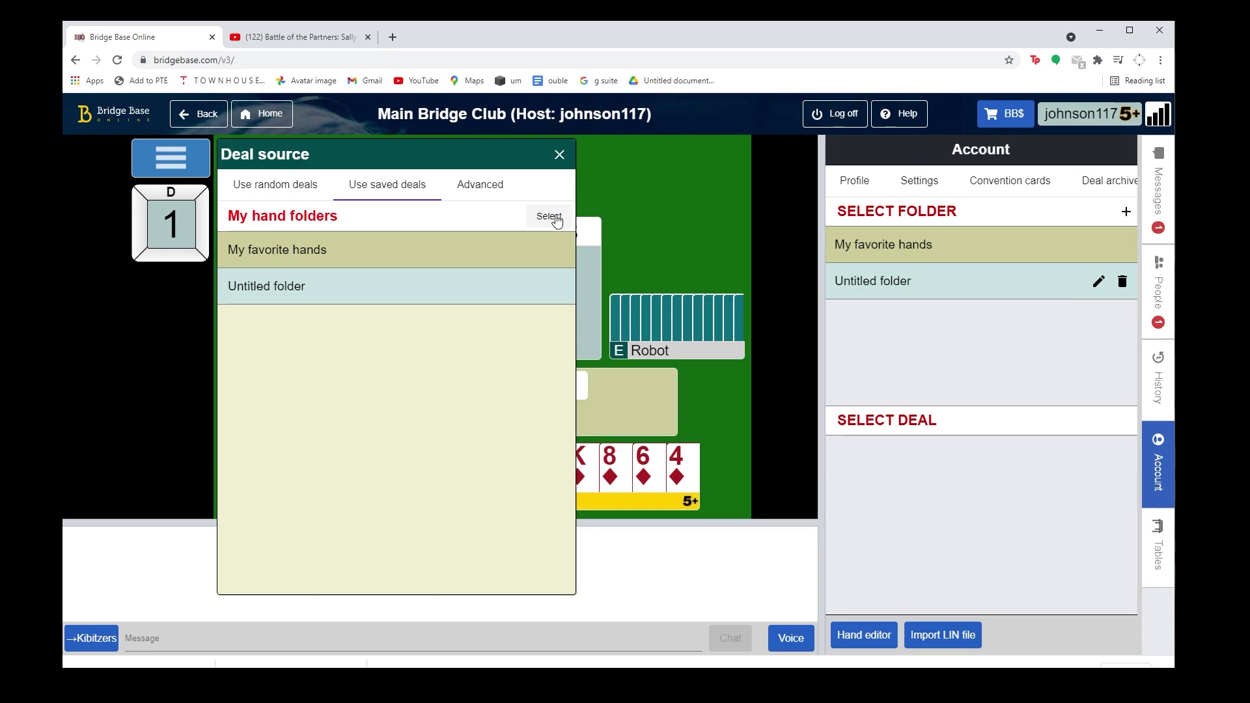
{"action": "left_click", "coordinate": [553, 219]}
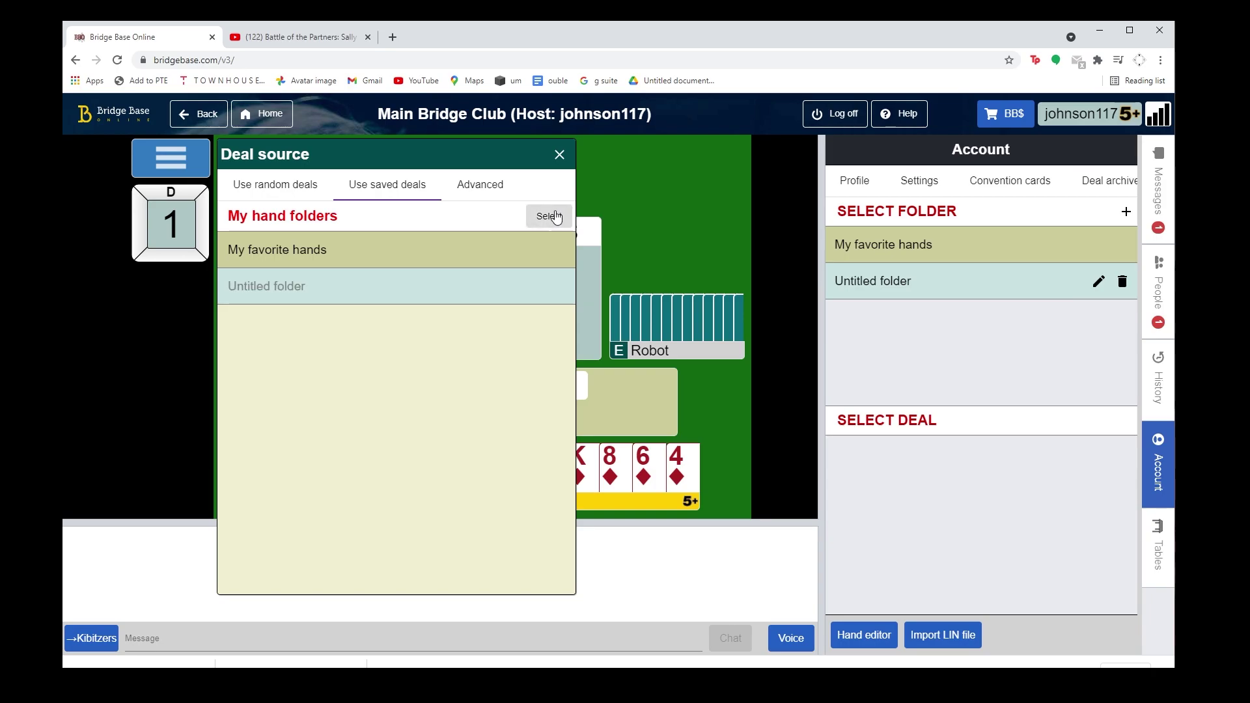
{"action": "left_click", "coordinate": [558, 156]}
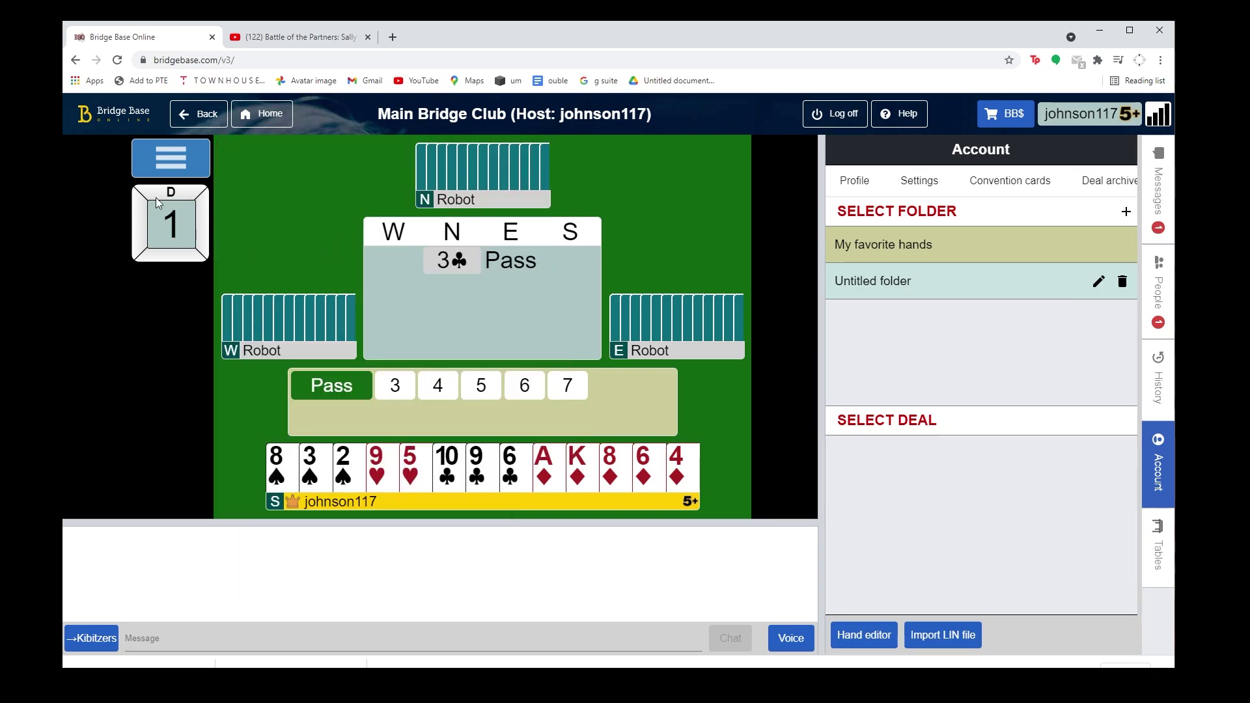
Redeal so board 1 comes from the saved deals, and bid 1♠
{"action": "left_click", "coordinate": [172, 160]}
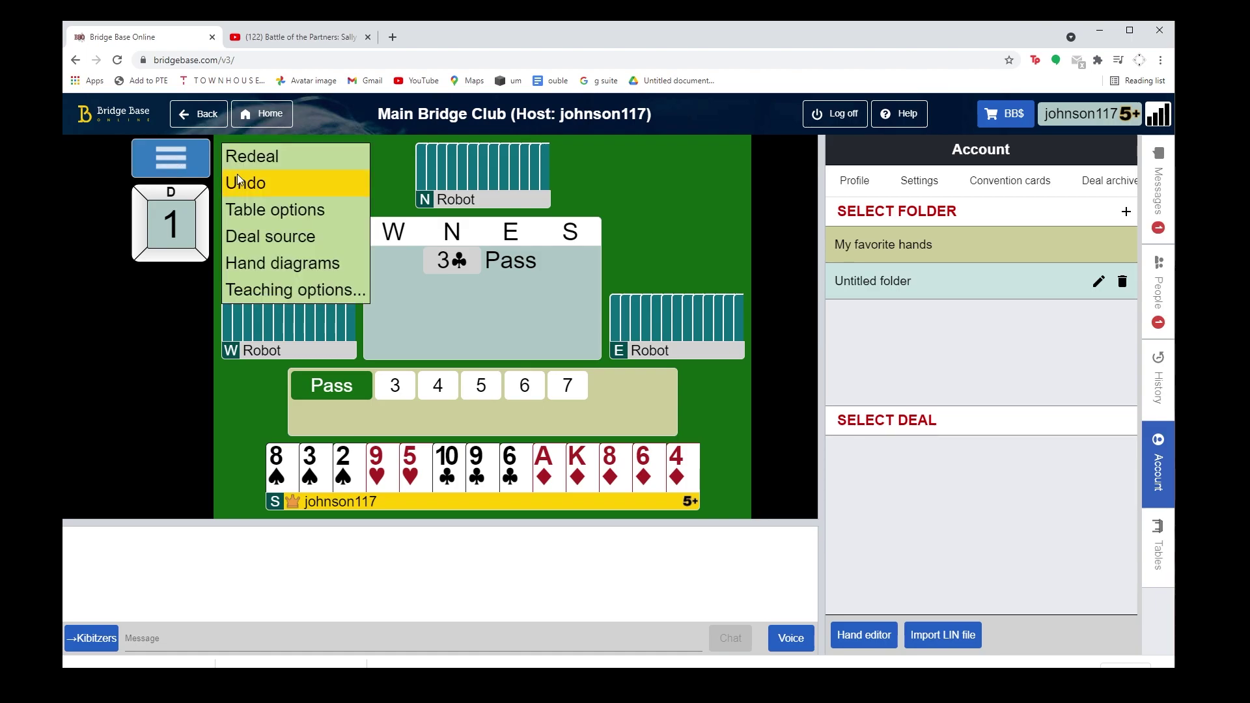
{"action": "left_click", "coordinate": [268, 155]}
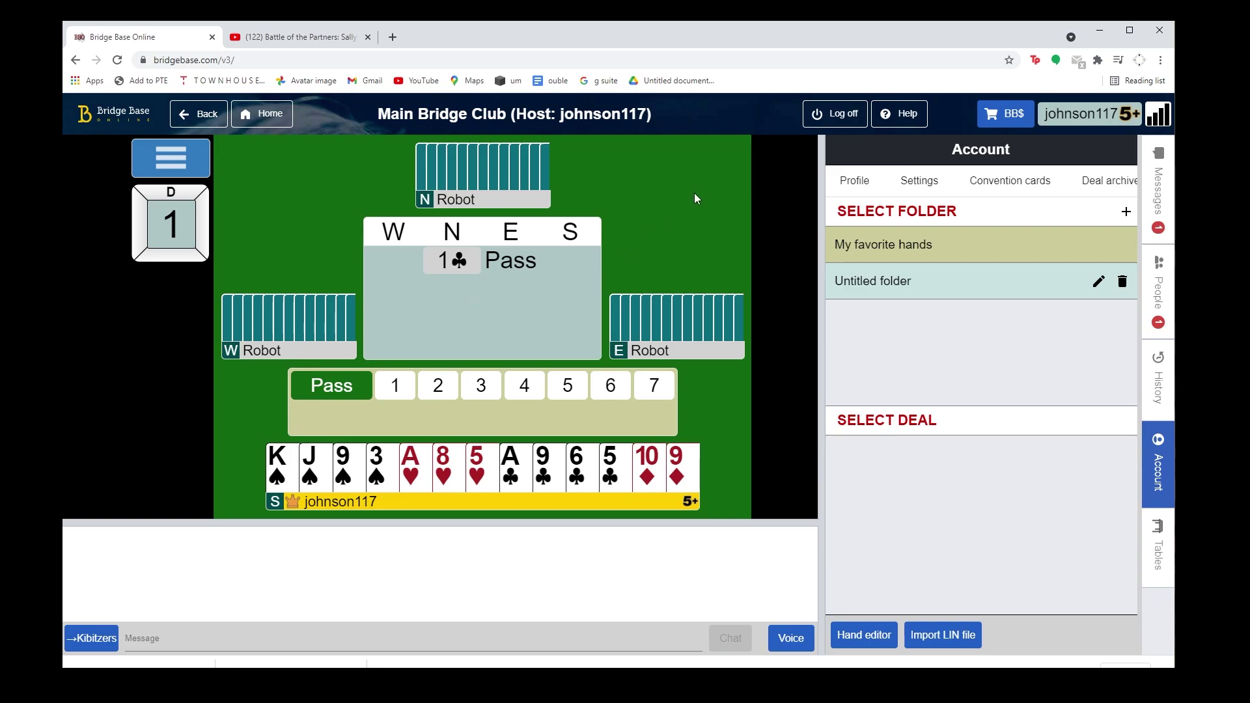
{"action": "left_click", "coordinate": [394, 385]}
{"action": "left_click", "coordinate": [407, 418]}
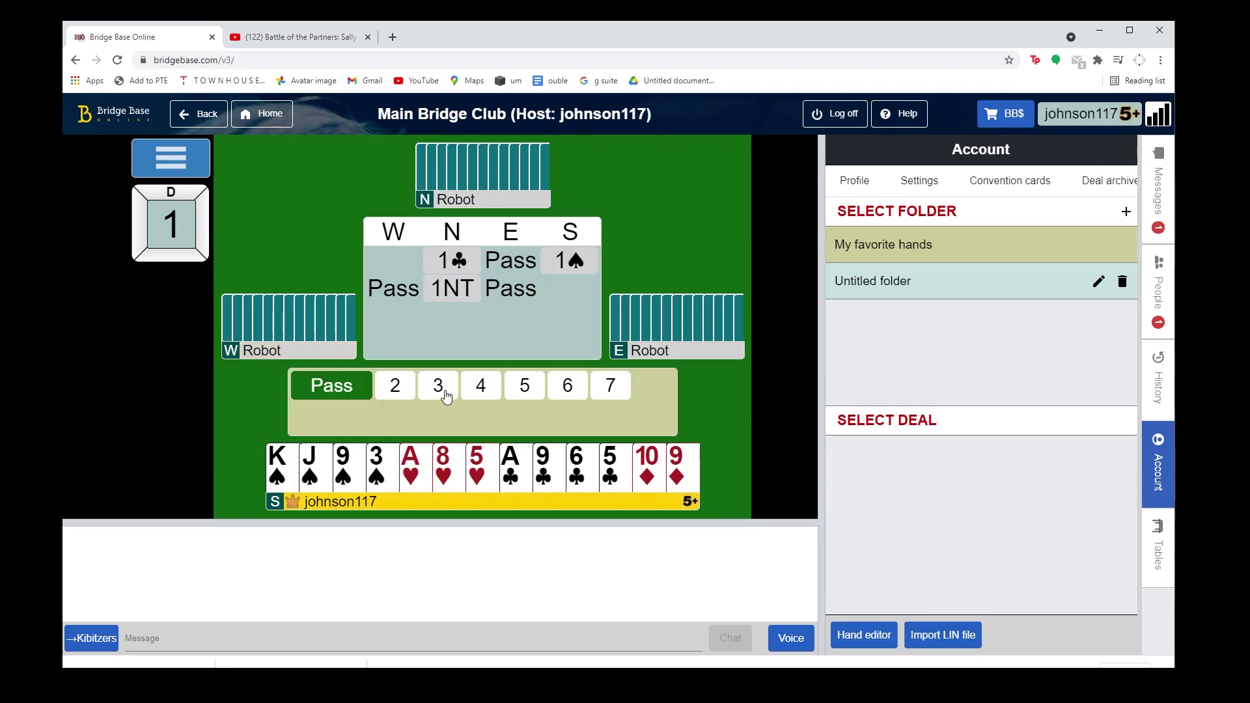
Bid 3NT, play board 1 for nine tricks (+400), and redeal board 2
{"action": "left_click", "coordinate": [438, 385]}
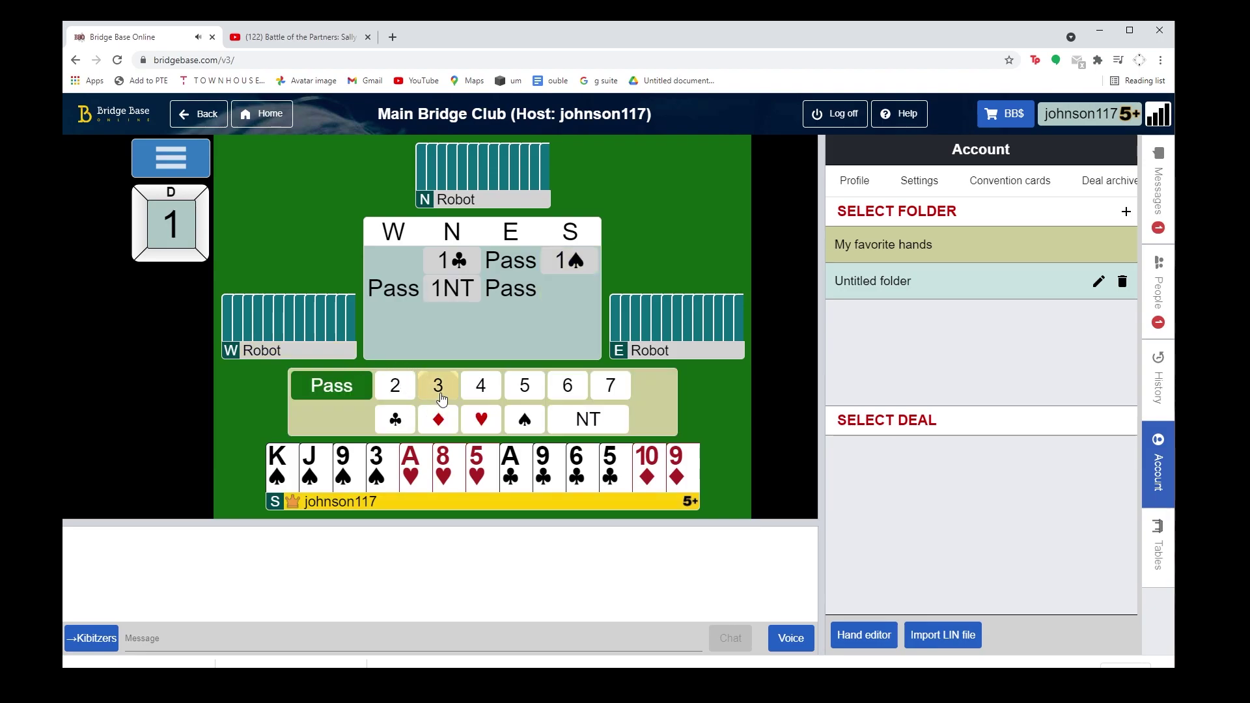
{"action": "left_click", "coordinate": [583, 418]}
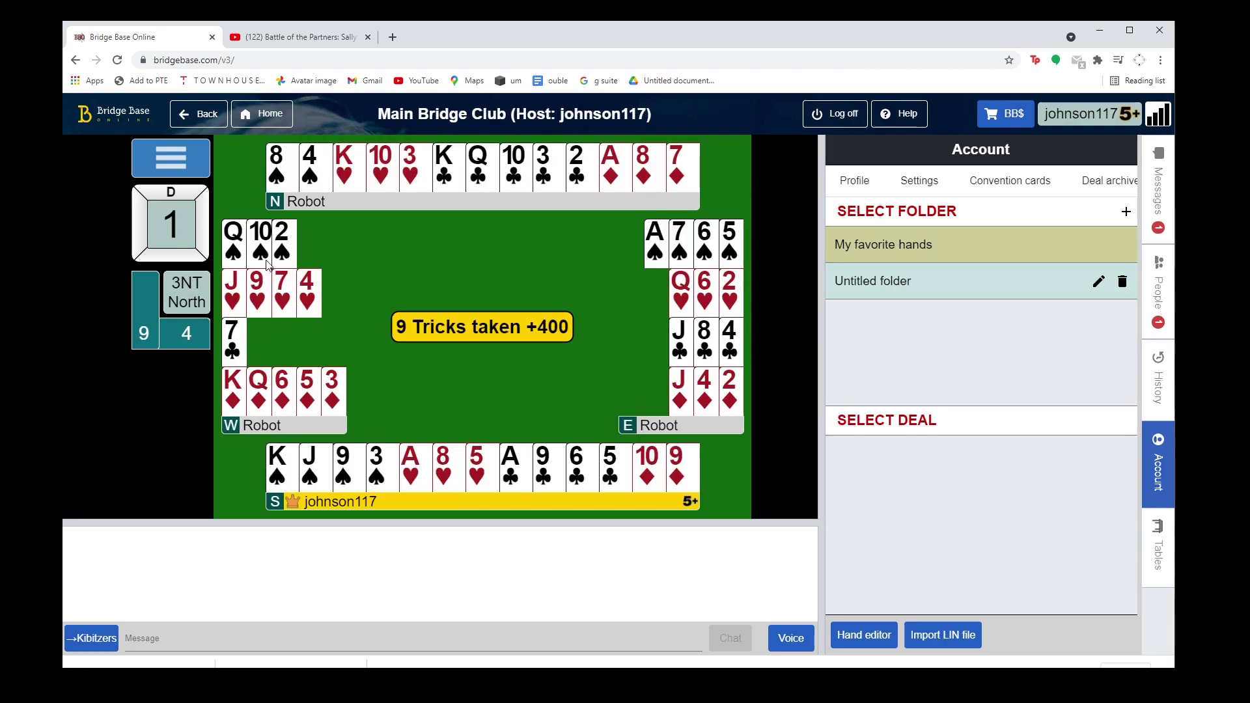
{"action": "left_click", "coordinate": [179, 157]}
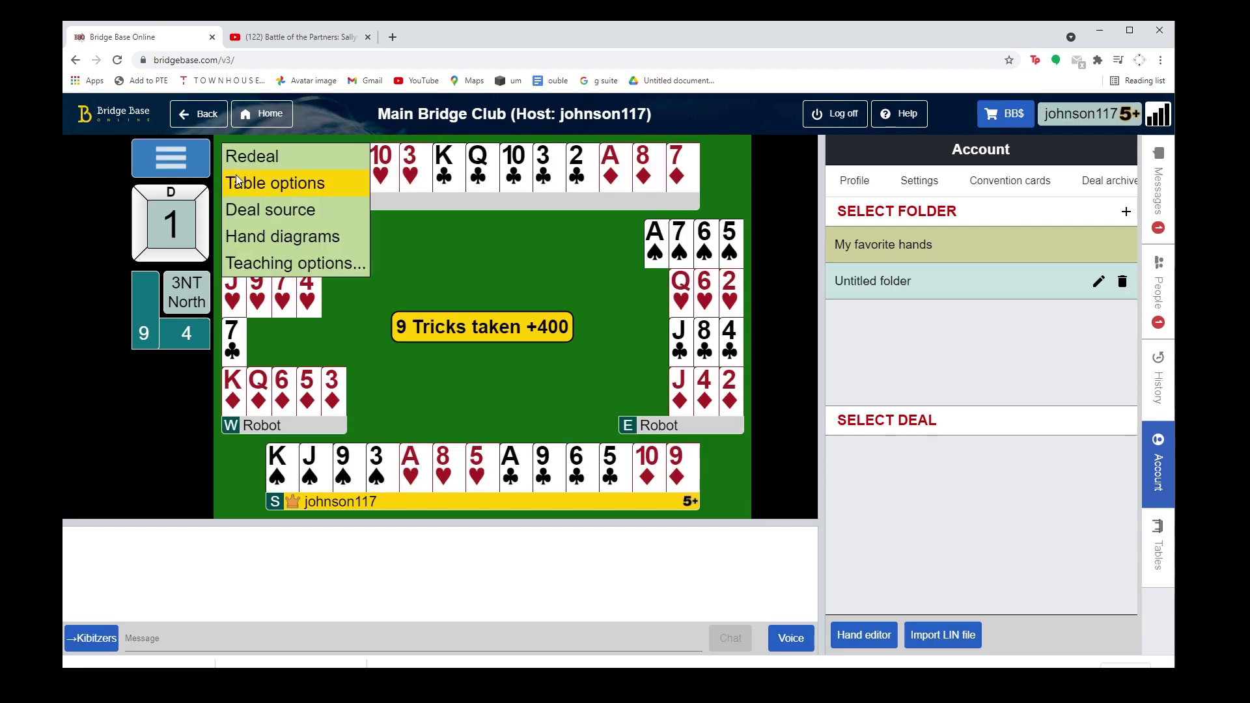
{"action": "left_click", "coordinate": [257, 157]}
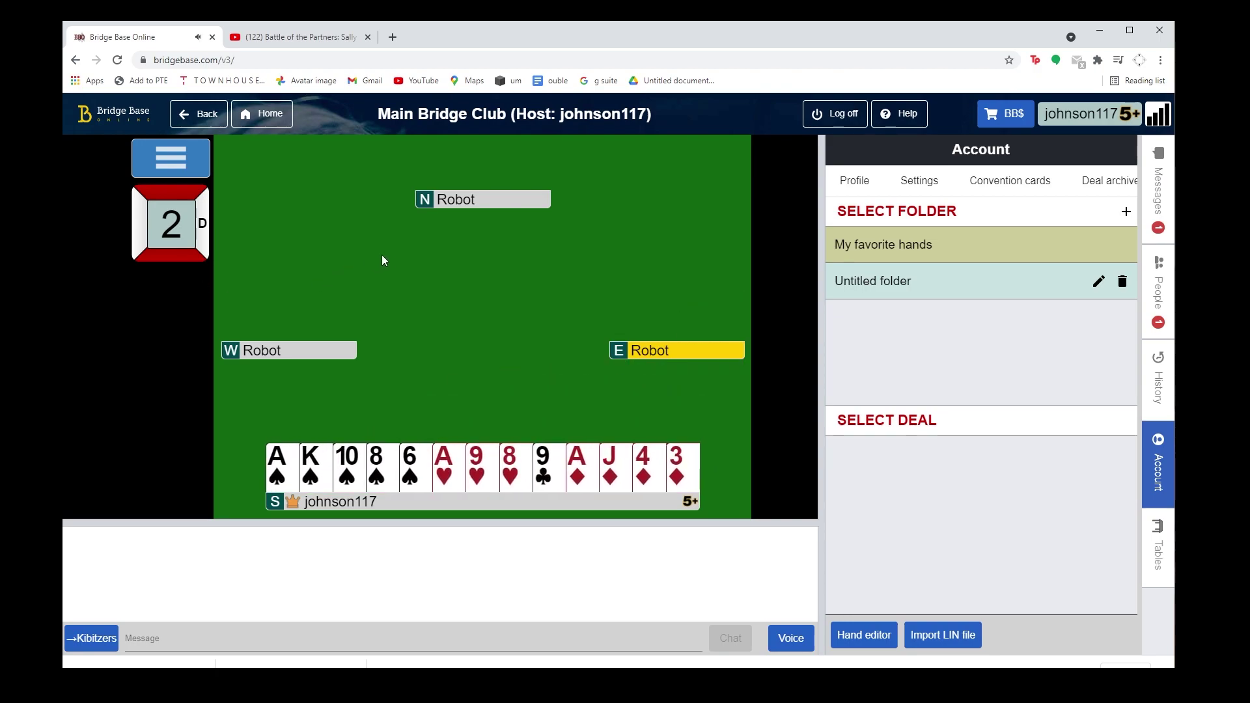